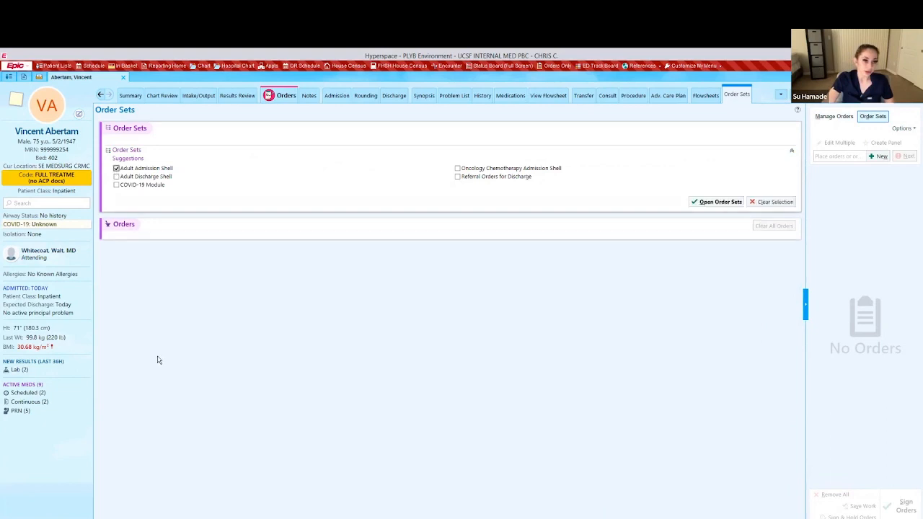
Open the checked Adult Admission Shell order set and look over its pre-selected COVID-19 screen.
left_click(720, 202)
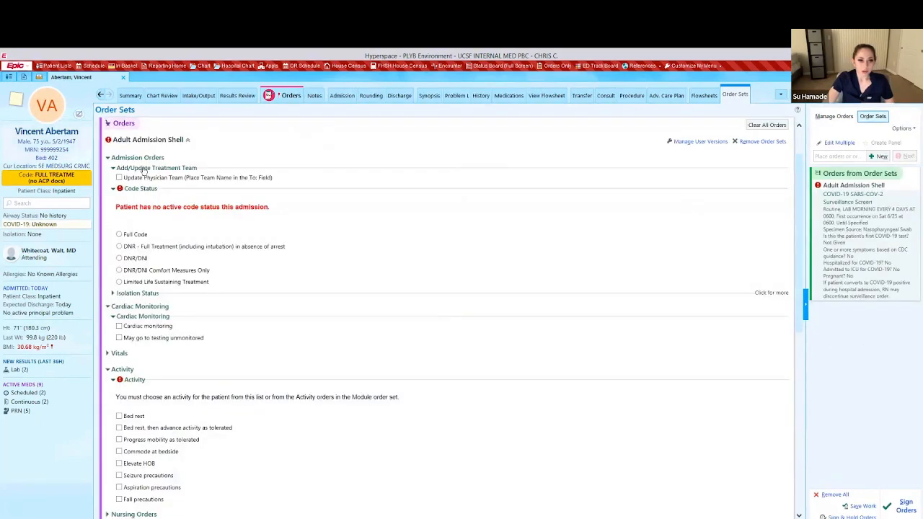
scroll(304, 356, "down", 7)
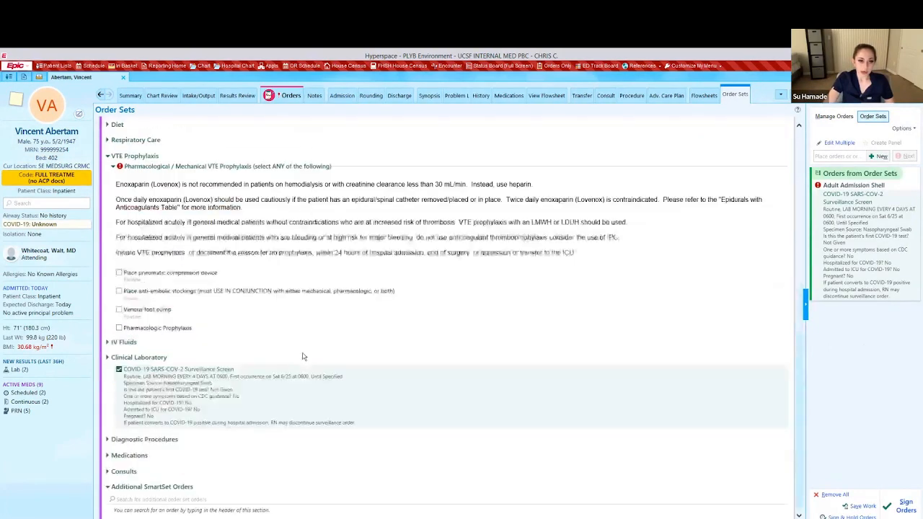
scroll(336, 272, "up", 8)
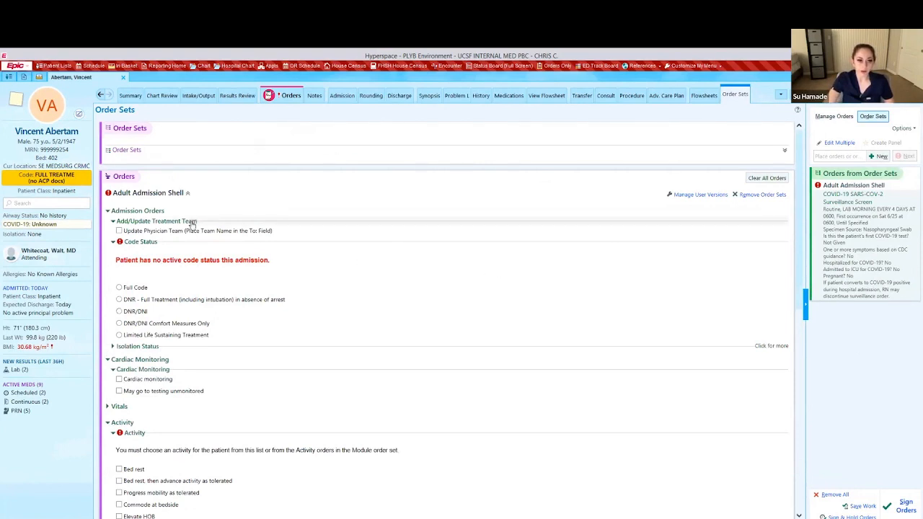
Add the Update Physician Team order, cancelling its provider details dialog without filling it.
left_click(120, 231)
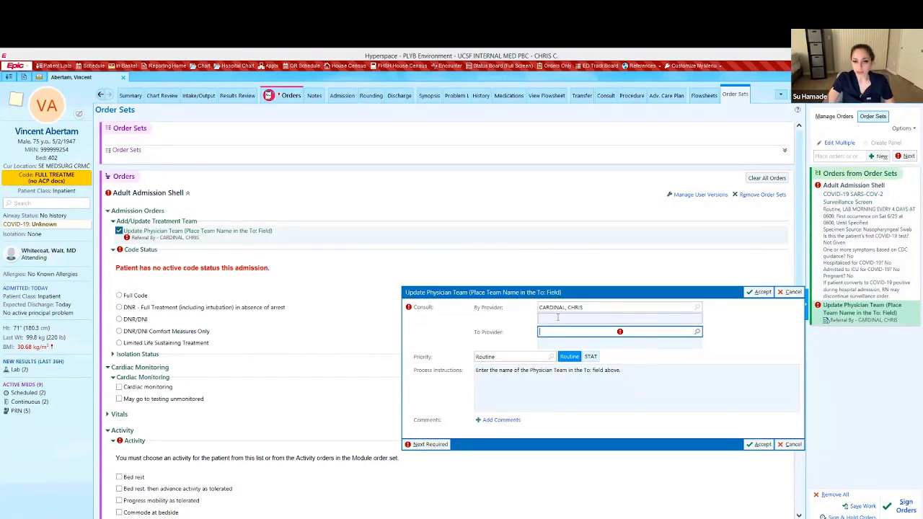
left_click(783, 295)
left_click(118, 231)
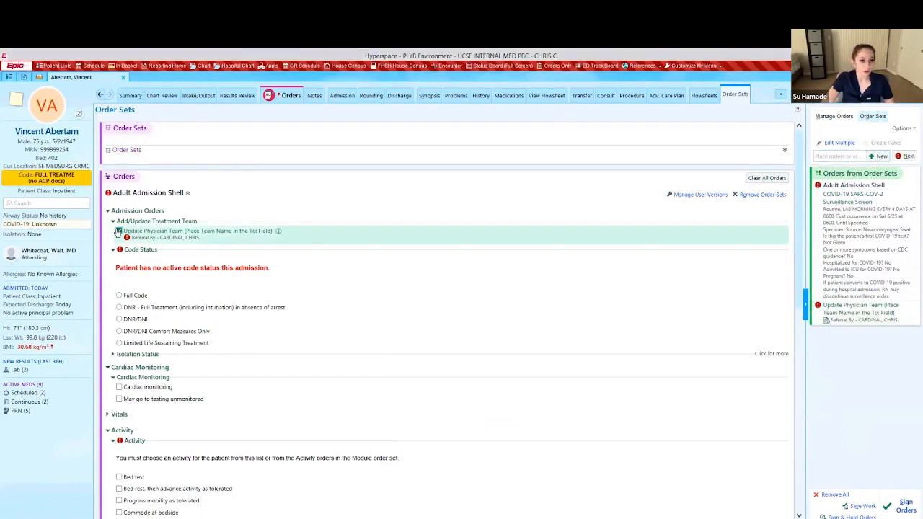
left_click(107, 211)
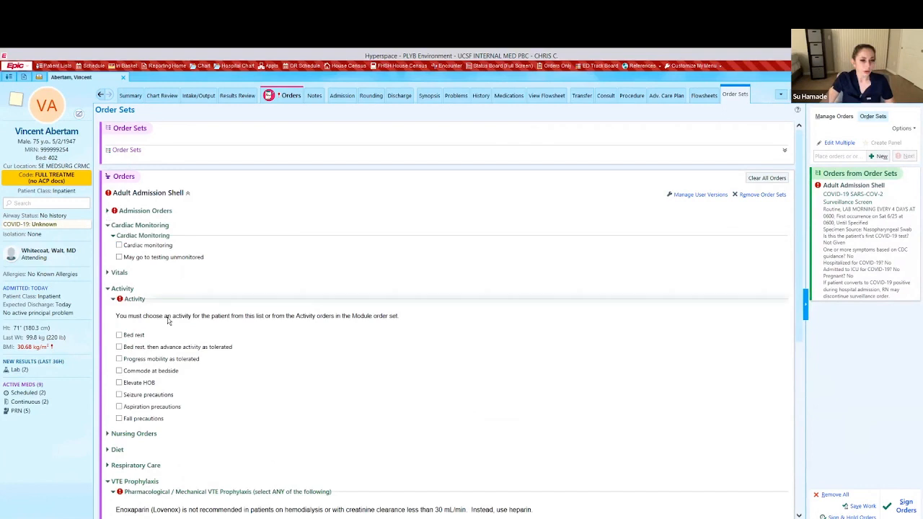
left_click(172, 212)
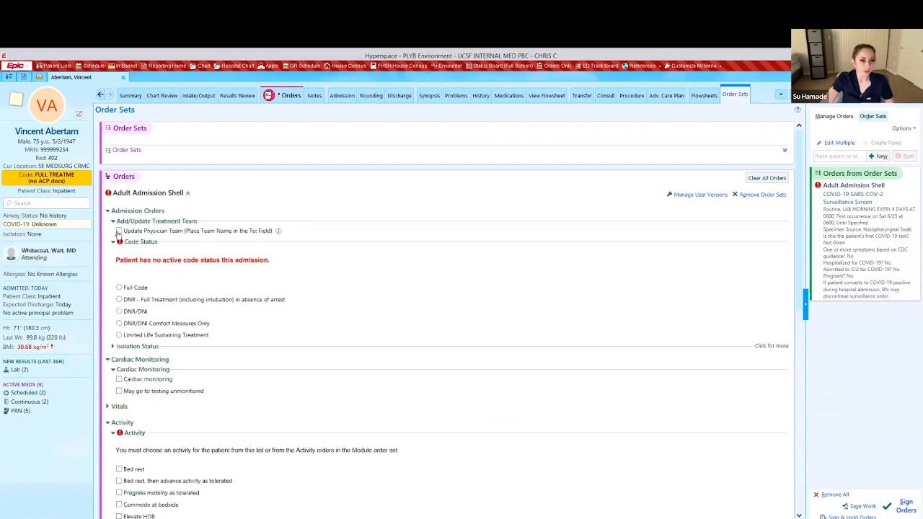
left_click(118, 231)
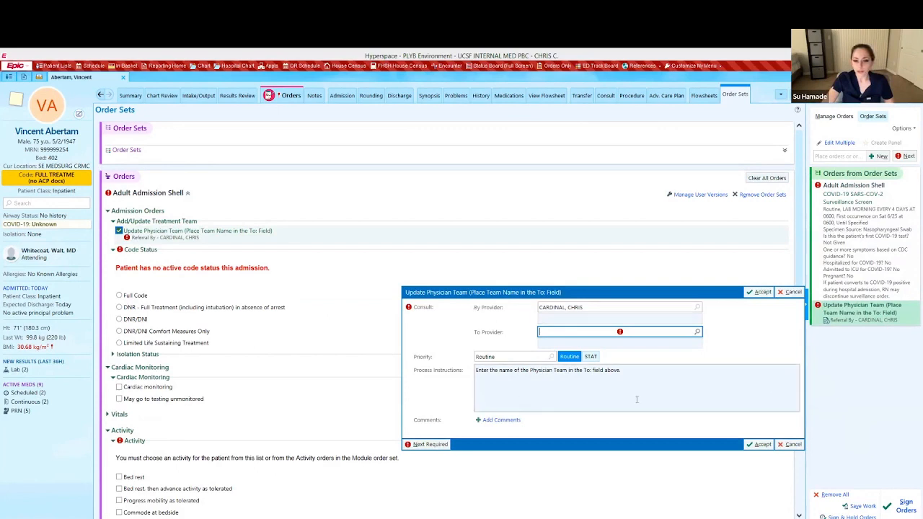
left_click(790, 292)
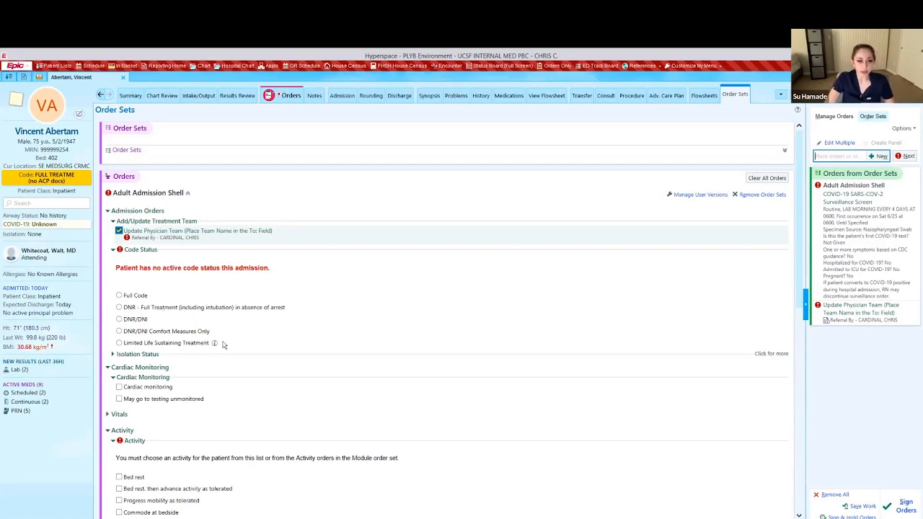
scroll(221, 345, "down", 3)
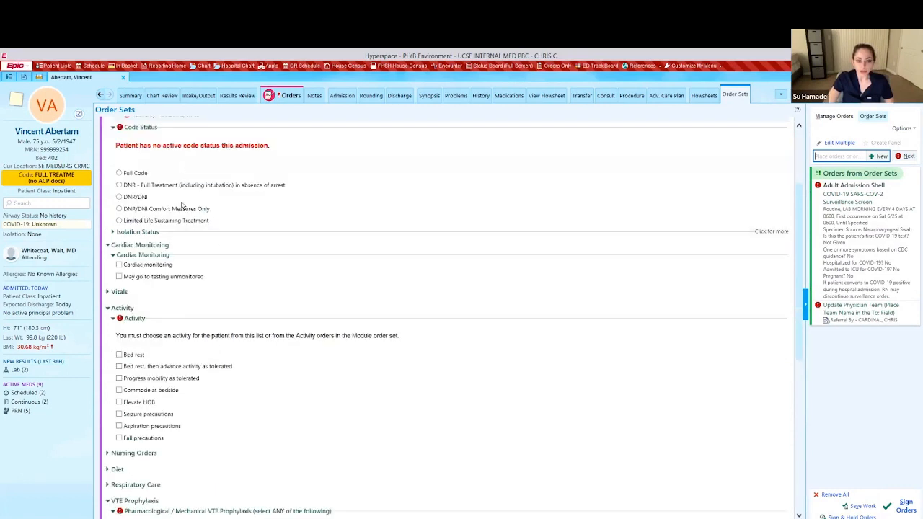
Order Cardiac monitoring at Tier I for Acute Stroke.
left_click(119, 265)
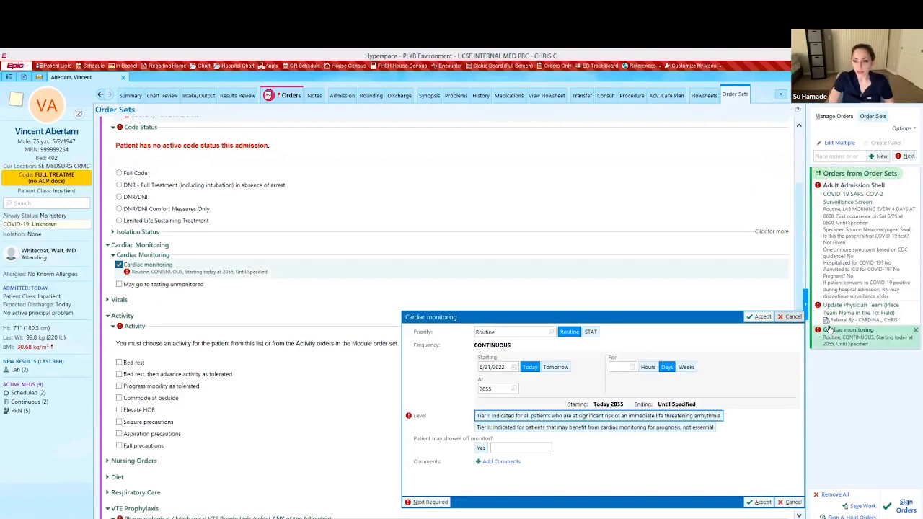
left_click_drag(614, 301, 561, 212)
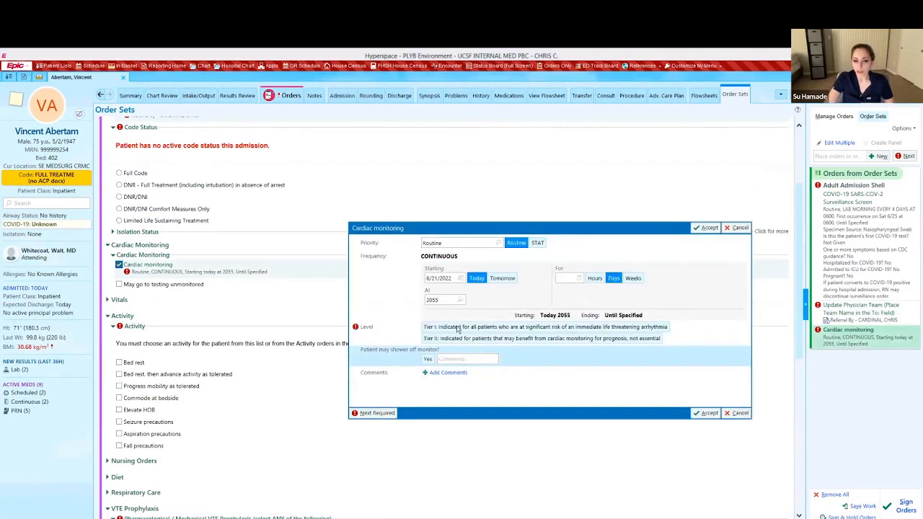
left_click(462, 328)
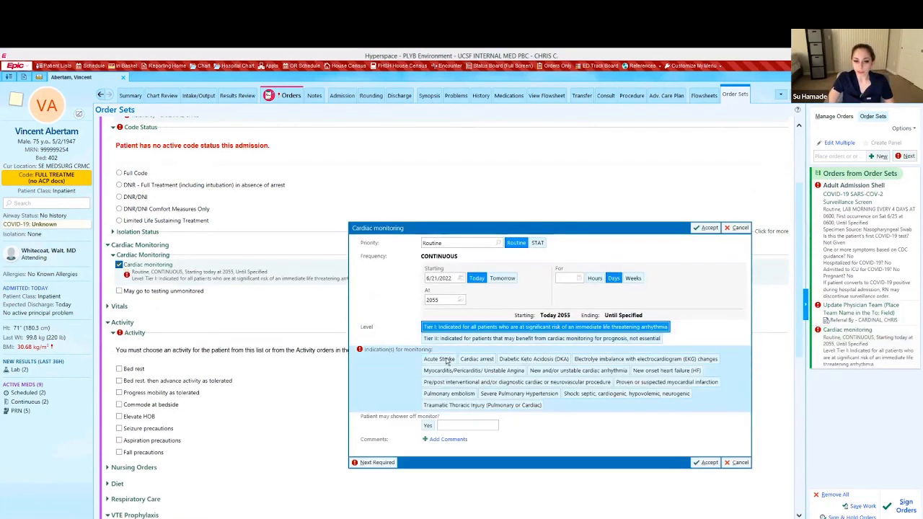
left_click(439, 359)
left_click(707, 229)
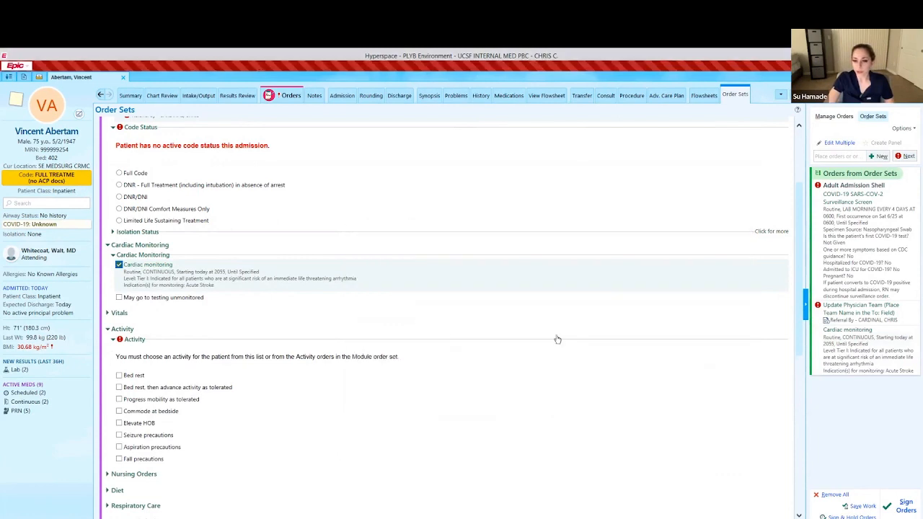
In Vitals, add Vital signs and Strict intake and output instead of plain Intake and output.
left_click(107, 313)
scroll(185, 333, "down", 5)
scroll(175, 262, "up", 3)
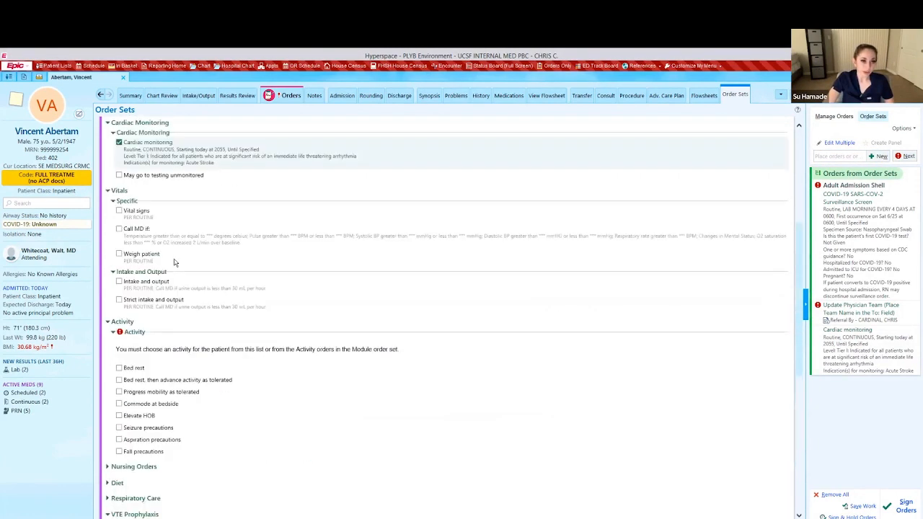
left_click(120, 210)
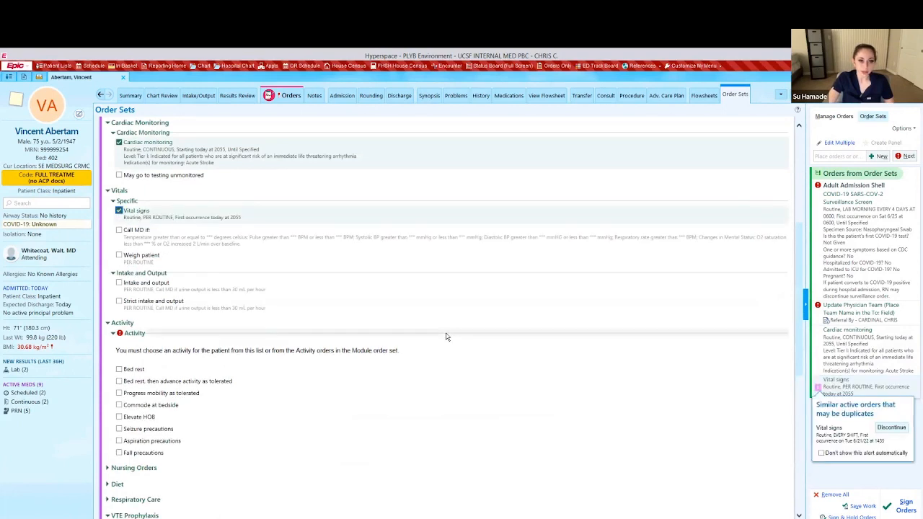
scroll(243, 342, "down", 1)
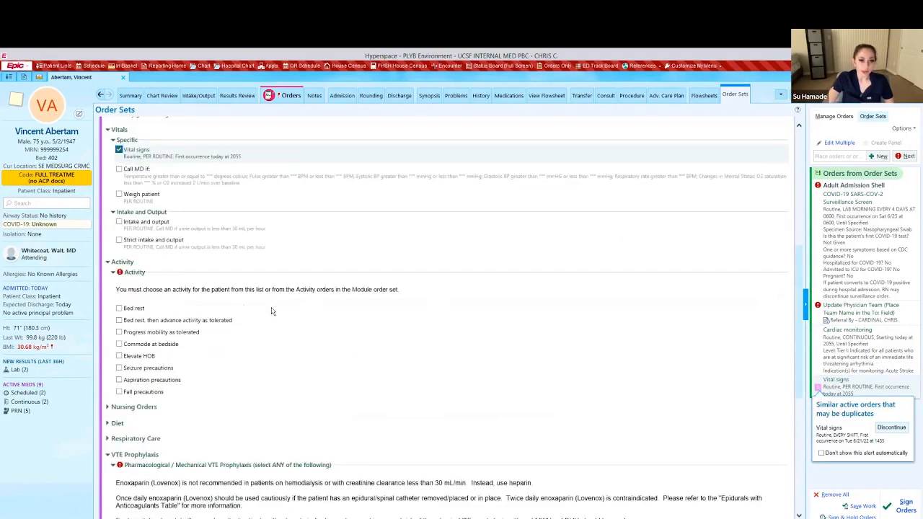
left_click(120, 224)
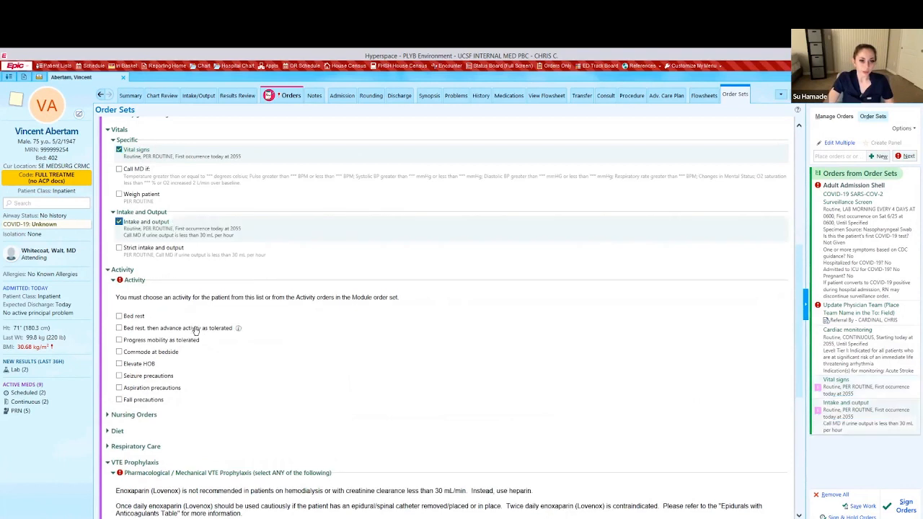
left_click(119, 222)
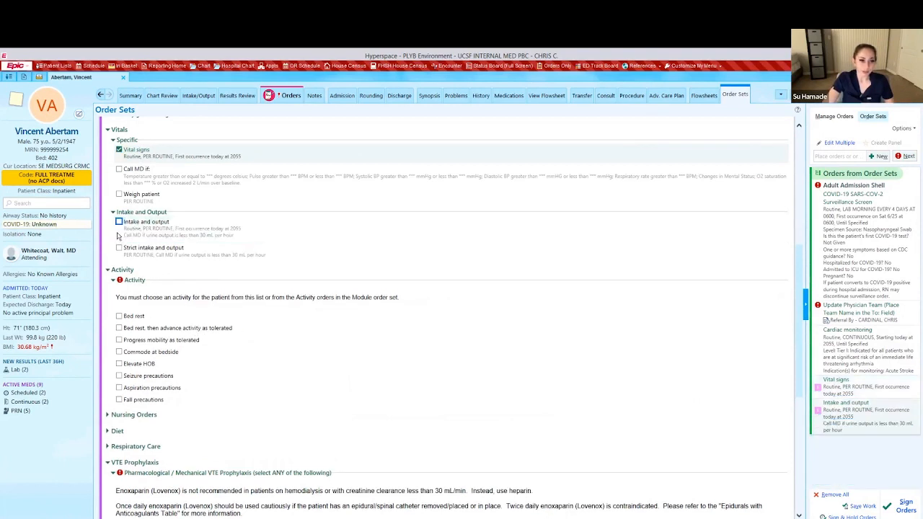
left_click(242, 238)
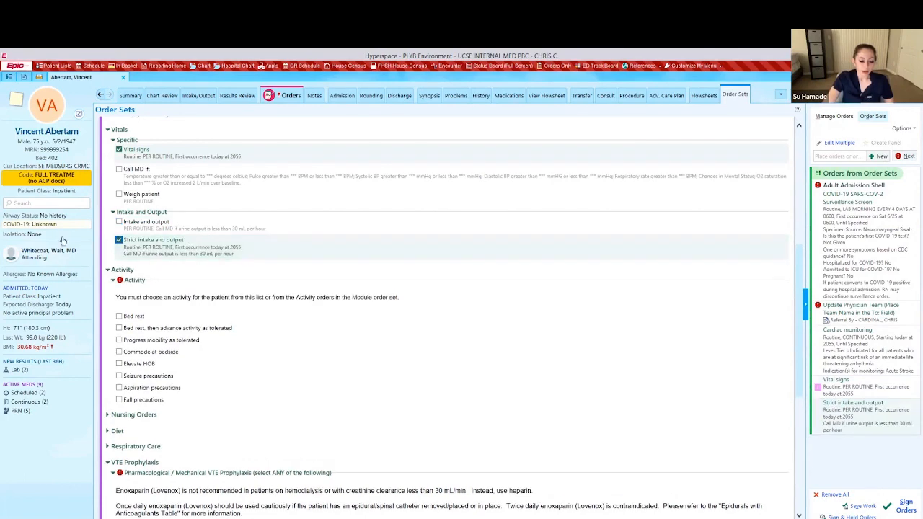
scroll(240, 339, "down", 5)
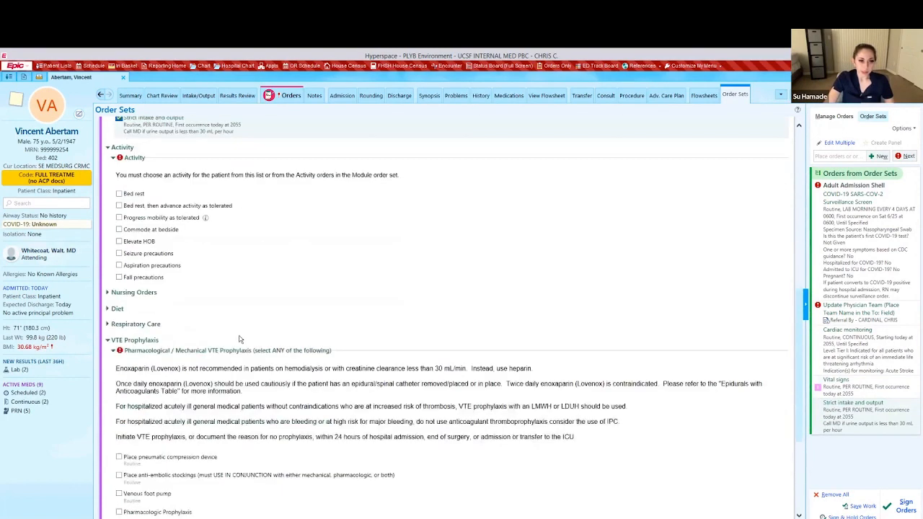
Scroll down the order set and expand Diet to show Diet NPO through Fluid Restriction.
scroll(240, 339, "up", 6)
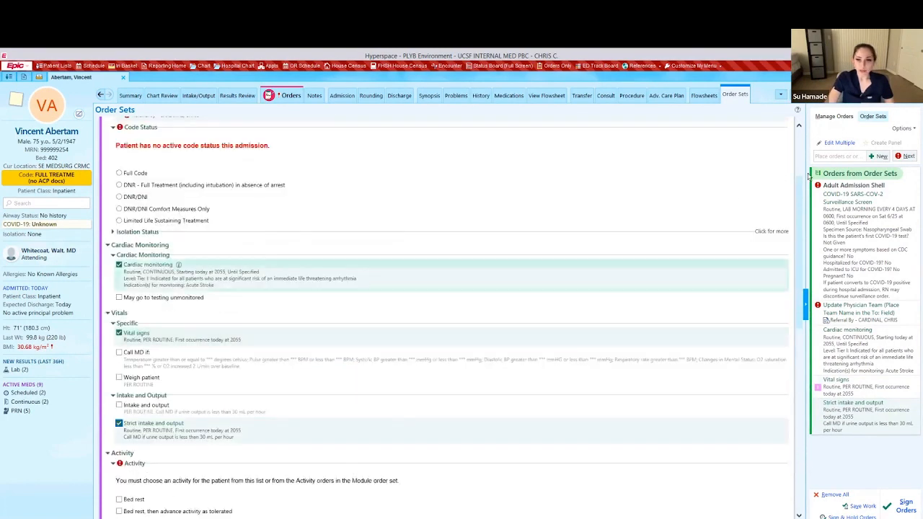
scroll(795, 191, "down", 3)
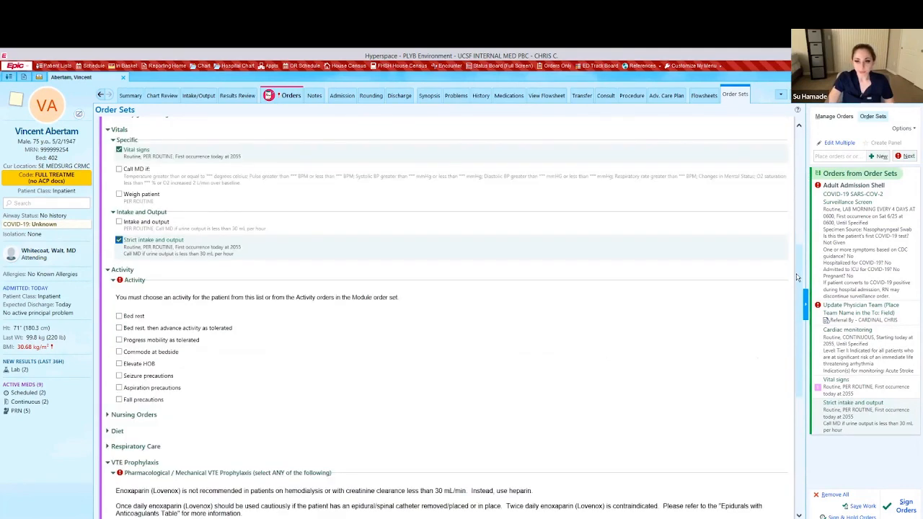
scroll(797, 280, "down", 2)
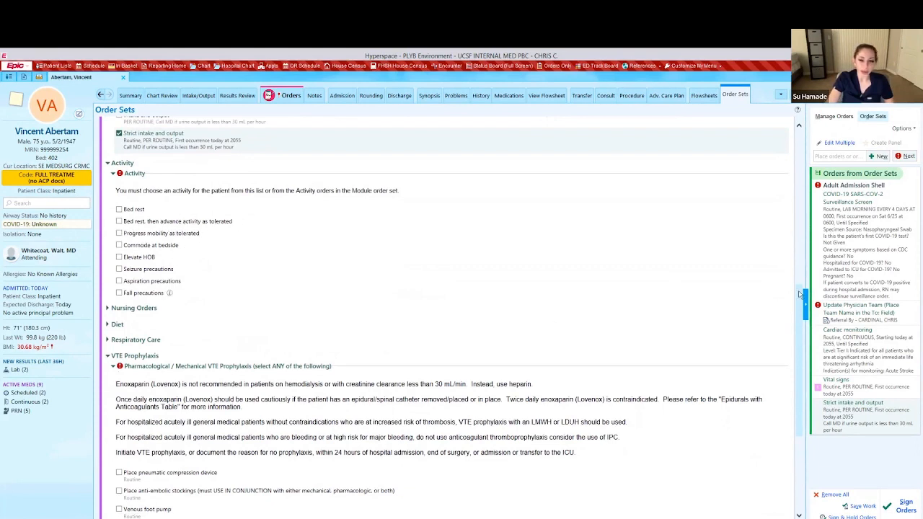
scroll(799, 298, "down", 2)
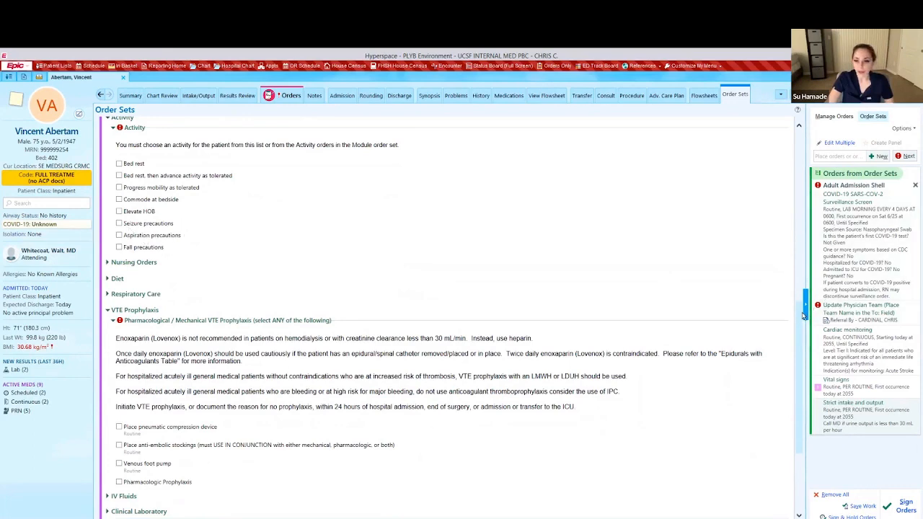
scroll(798, 324, "down", 3)
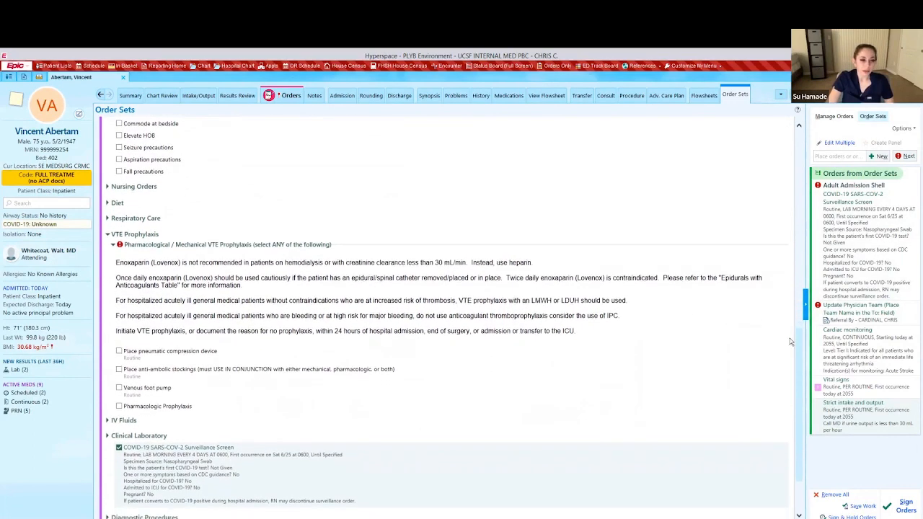
left_click(109, 206)
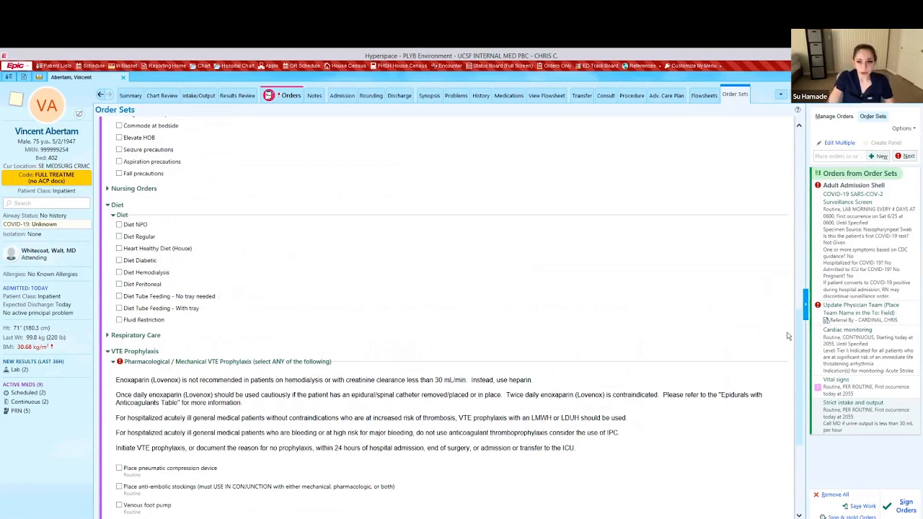
Add Diet NPO, effective now until specified, to the pending orders.
left_click_drag(801, 339, 801, 340)
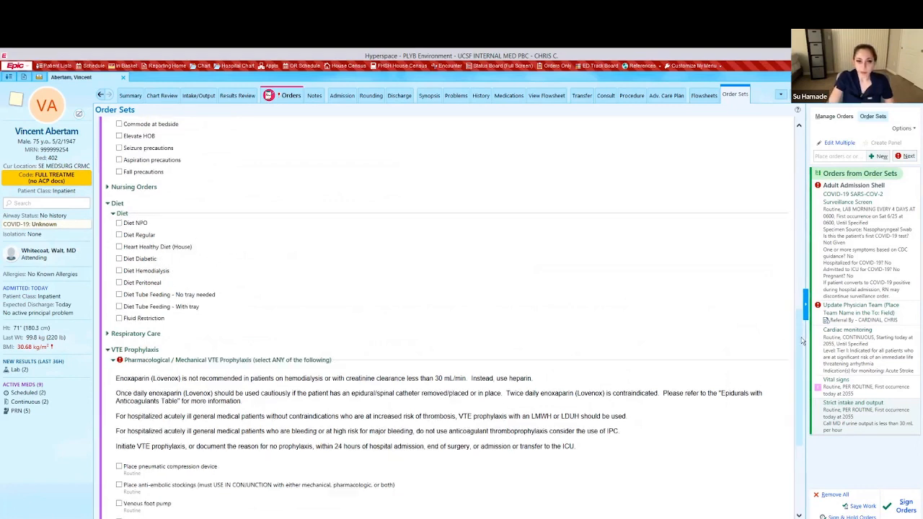
left_click(120, 224)
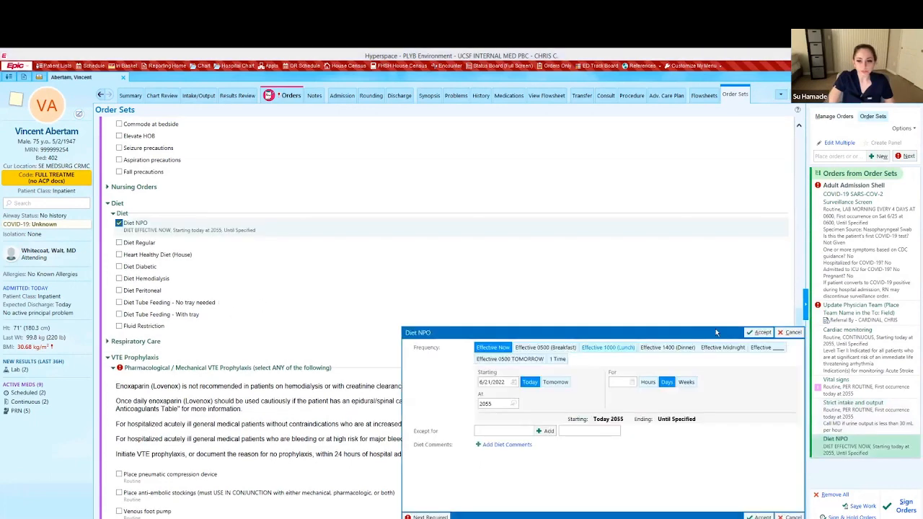
left_click(763, 333)
scroll(801, 372, "down", 3)
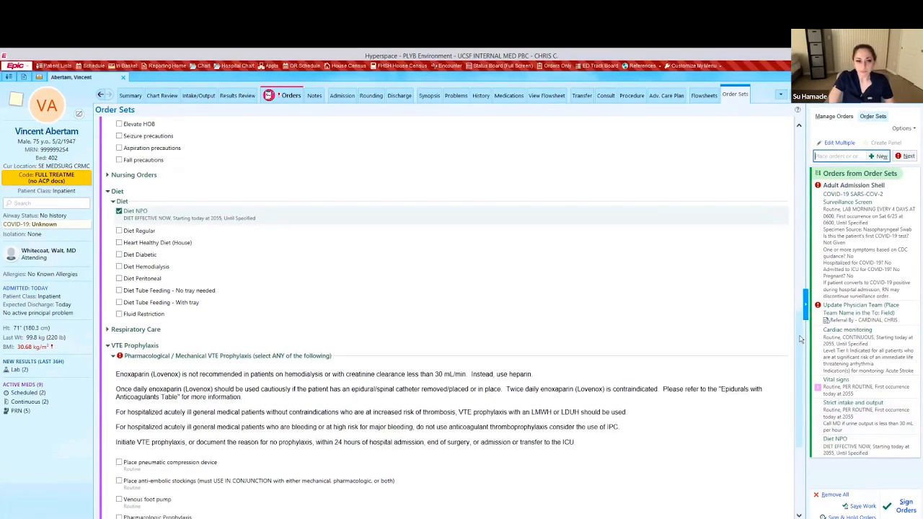
scroll(802, 371, "down", 2)
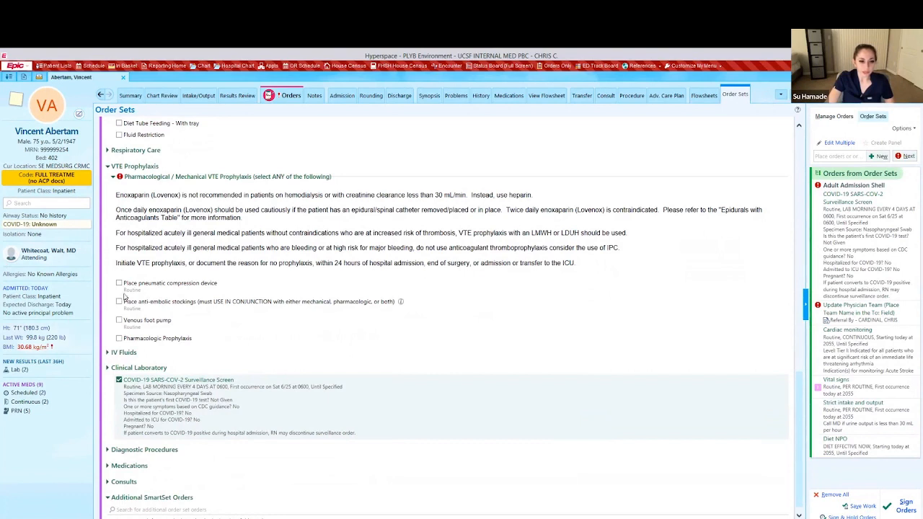
Order a bilateral, calf-length pneumatic compression device and check Pharmacologic Prophylaxis.
left_click(119, 283)
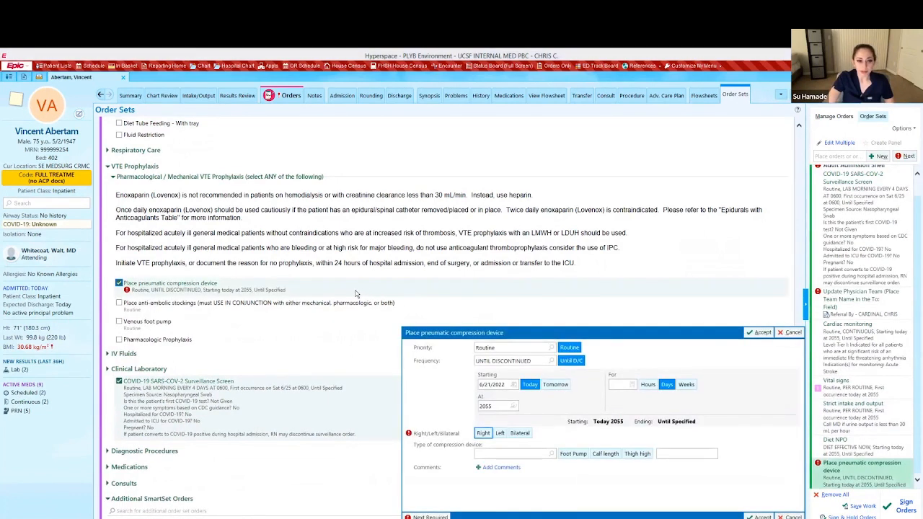
left_click(520, 433)
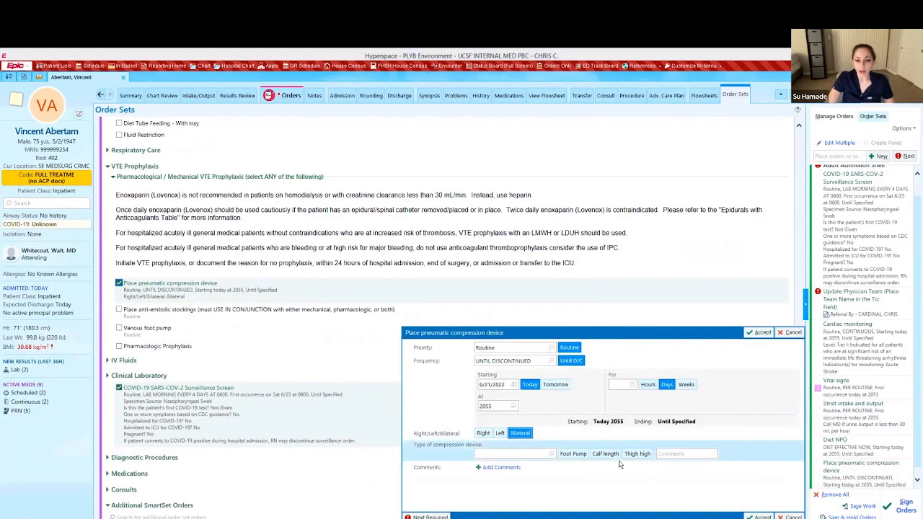
left_click(605, 453)
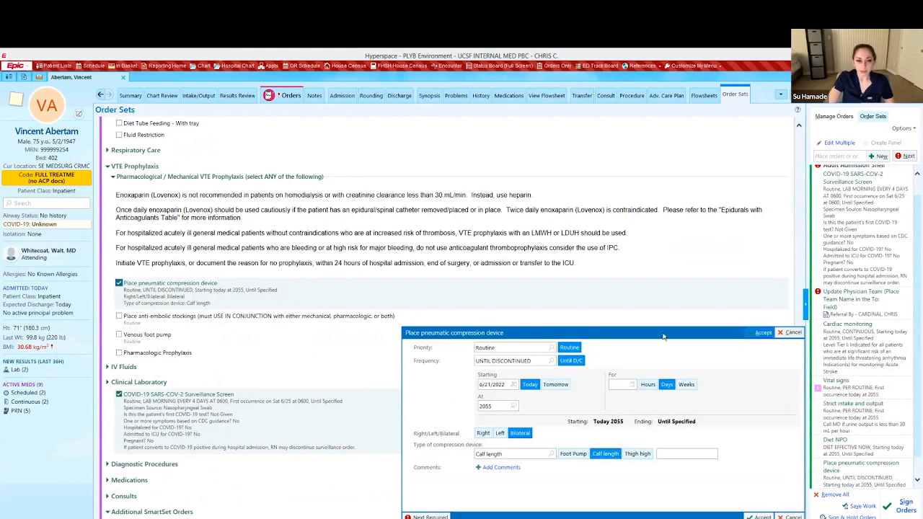
left_click(763, 333)
left_click(119, 353)
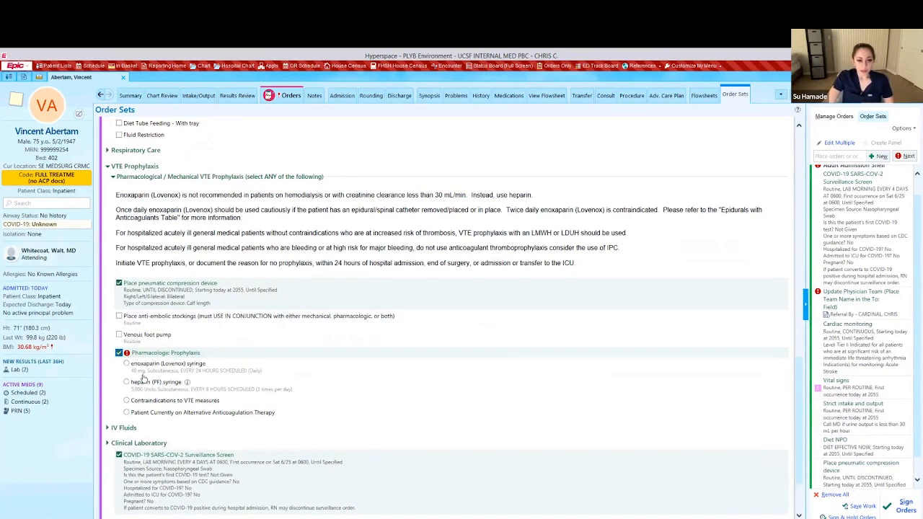
Order enoxaparin (Lovenox) 40 mg subcutaneous every 24 hours, with None for recent spinal procedures.
left_click(127, 364)
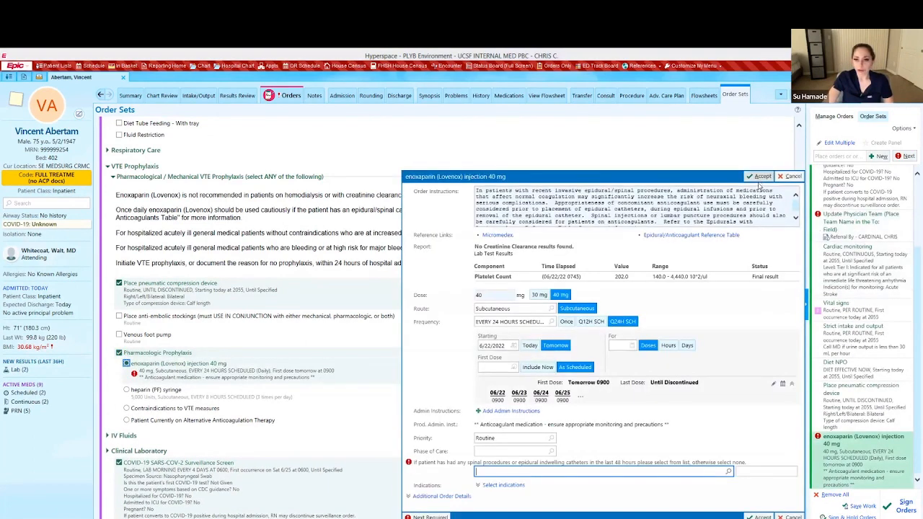
left_click(762, 176)
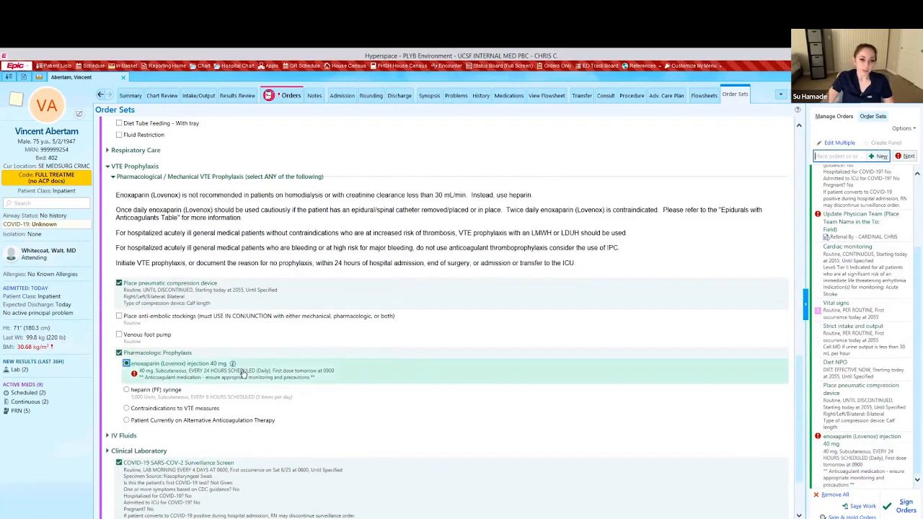
left_click(277, 379)
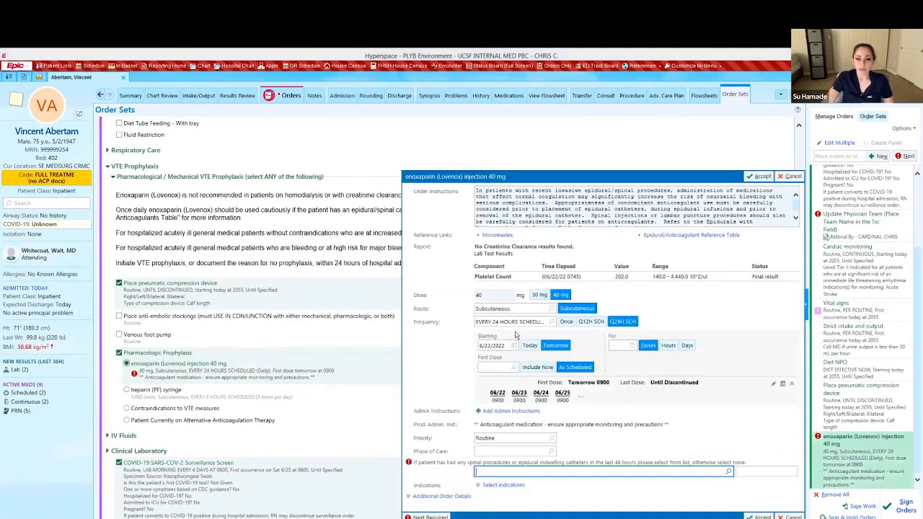
left_click(729, 471)
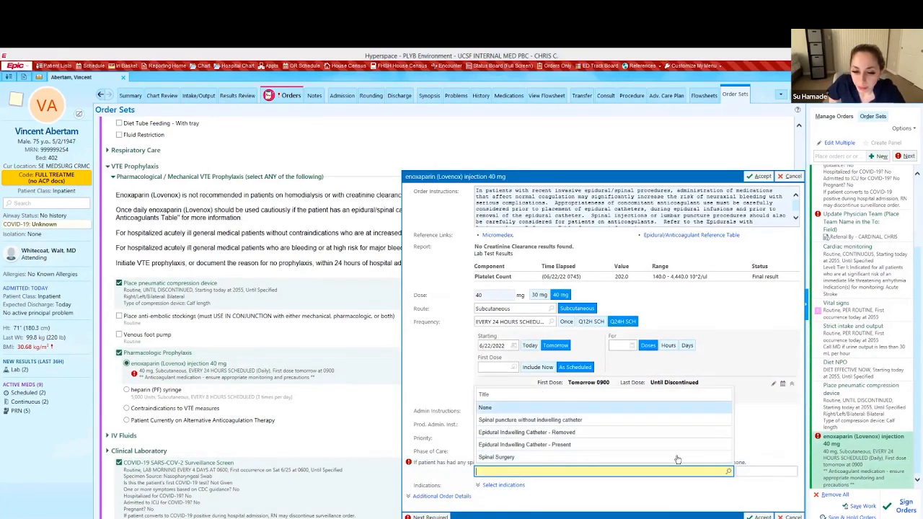
key("Return")
left_click(759, 517)
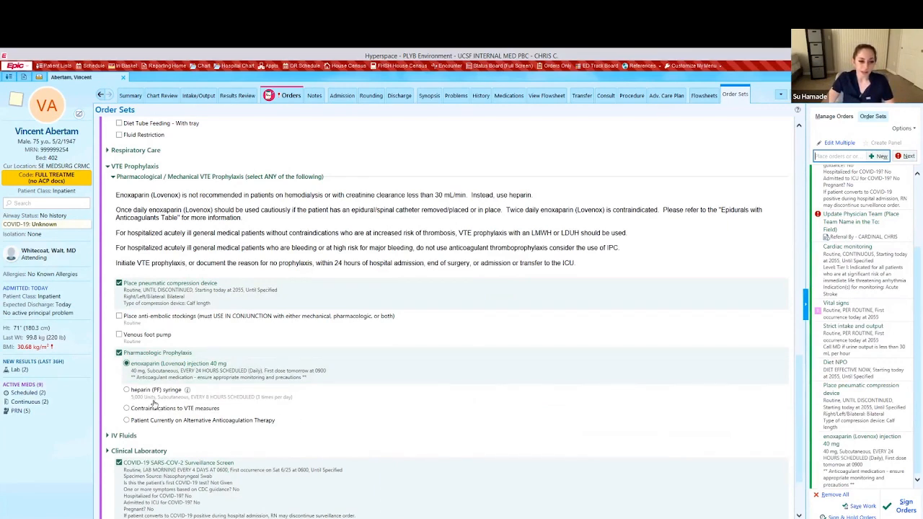
scroll(154, 404, "down", 3)
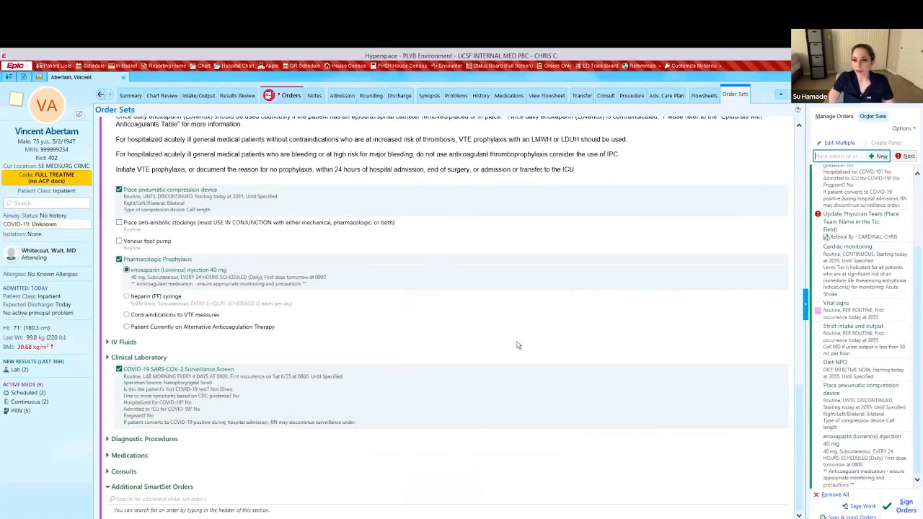
scroll(518, 345, "up", 15)
scroll(858, 234, "up", 4)
Scroll through the pending orders from COVID-19 screen to enoxaparin, then request removing the order sets.
scroll(858, 235, "down", 4)
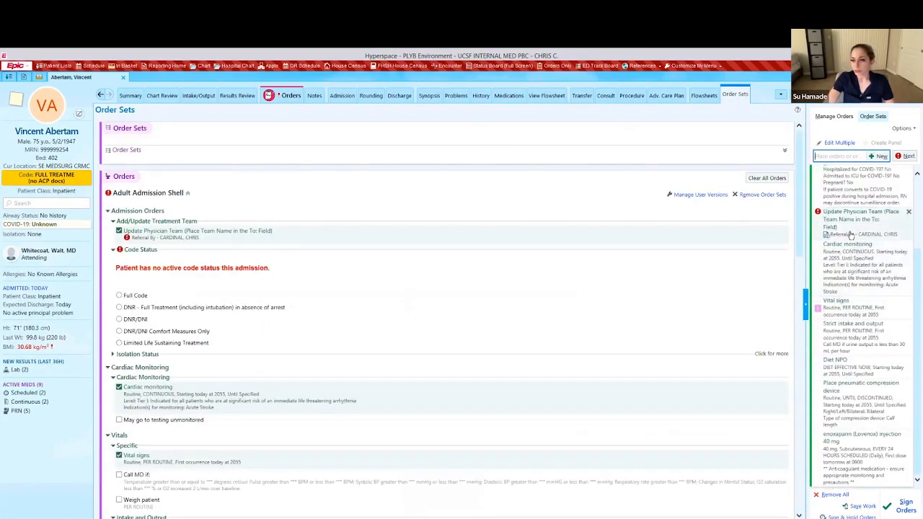
left_click_drag(916, 270, 915, 200)
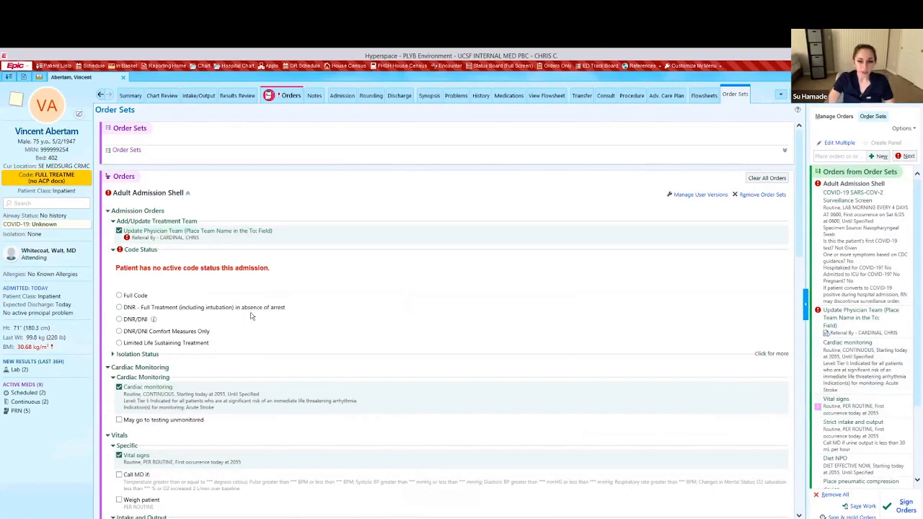
scroll(253, 315, "down", 10)
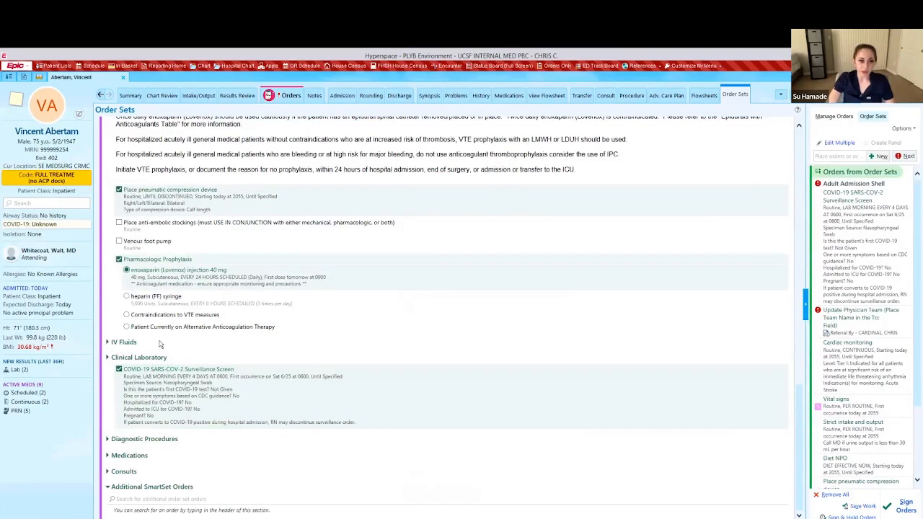
scroll(180, 326, "up", 15)
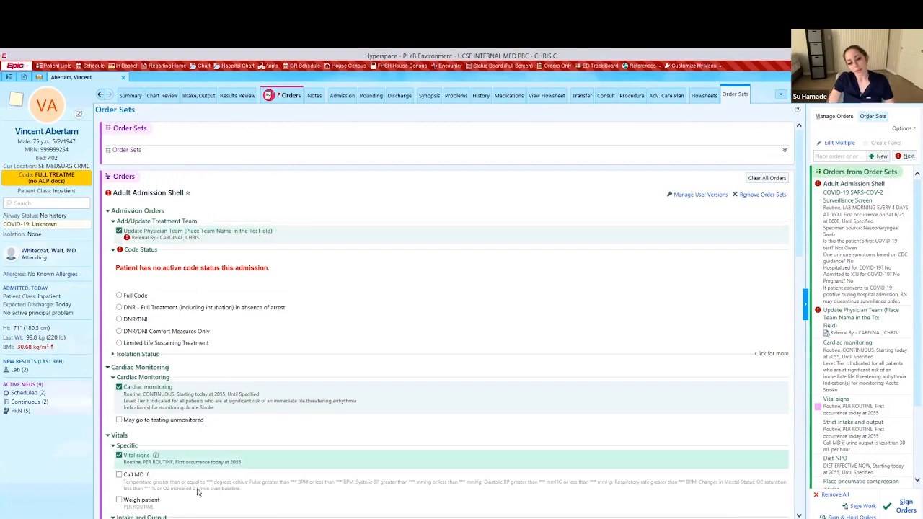
scroll(191, 416, "down", 3)
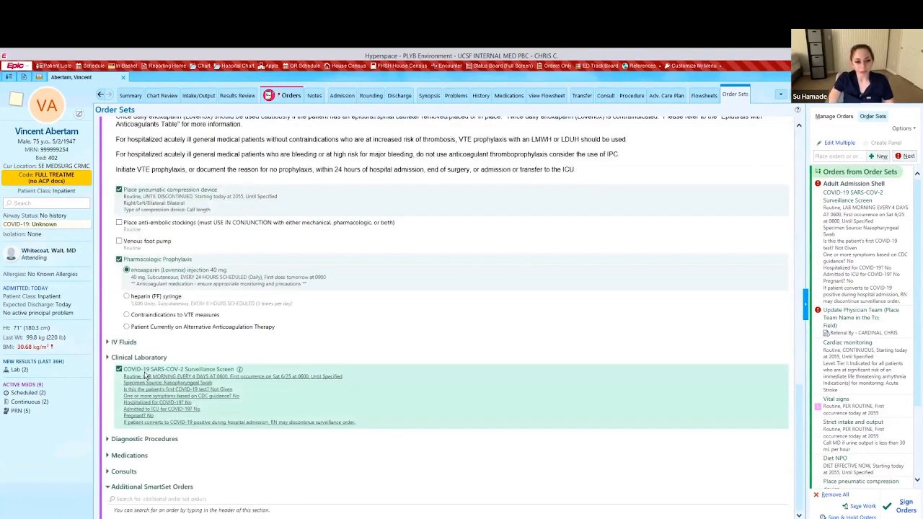
scroll(234, 261, "up", 10)
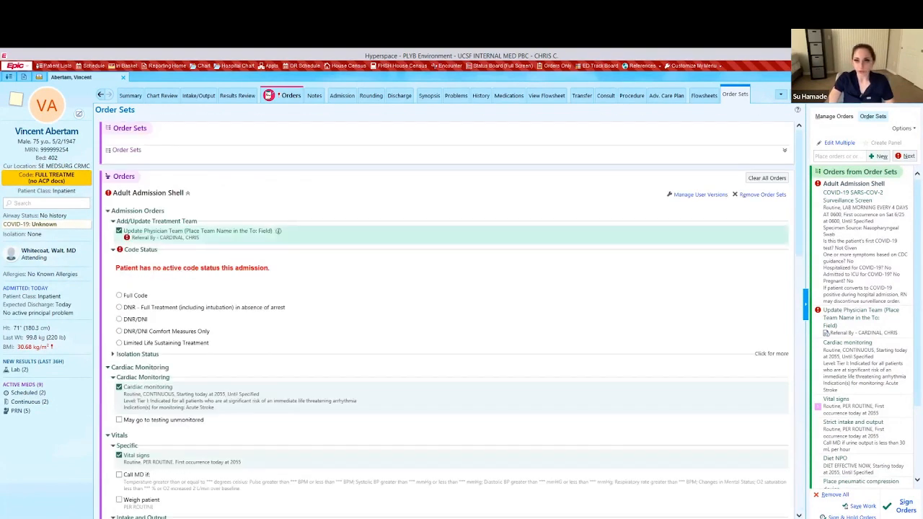
left_click(909, 183)
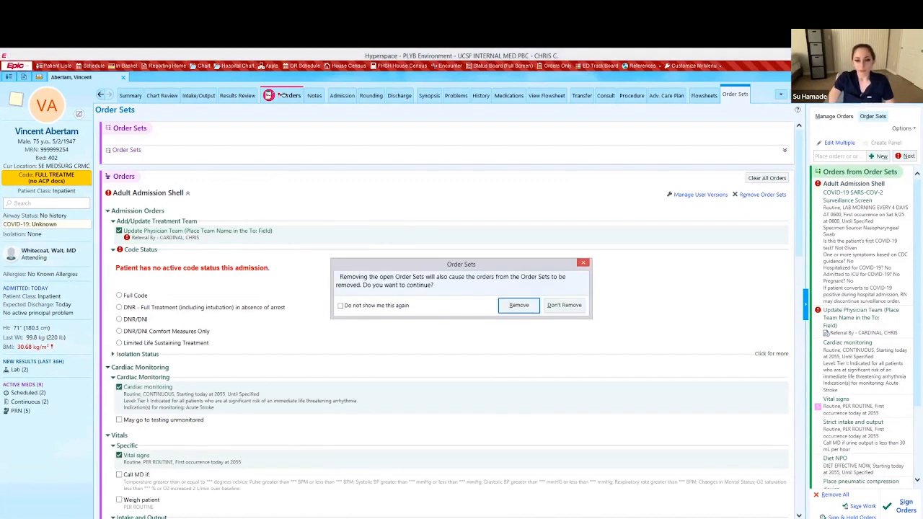
Confirm removing the order sets and their orders, then check the active orders list.
left_click(530, 306)
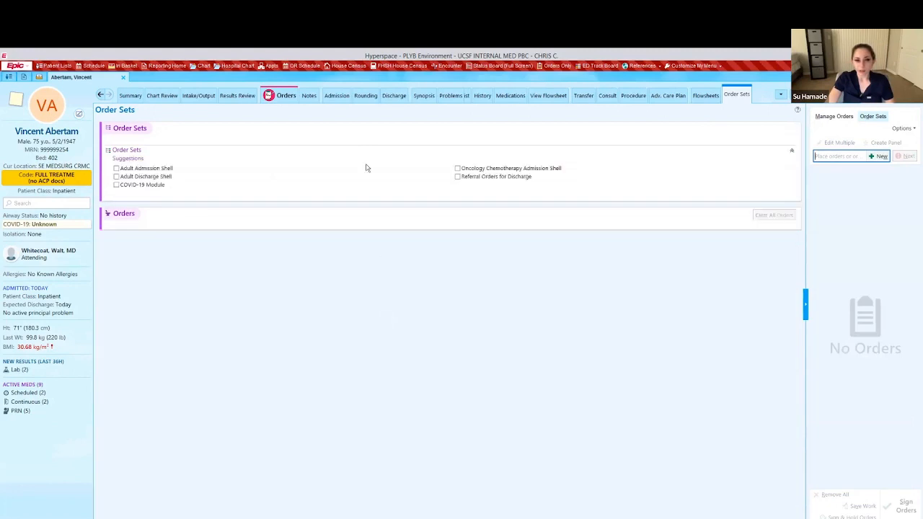
left_click(286, 94)
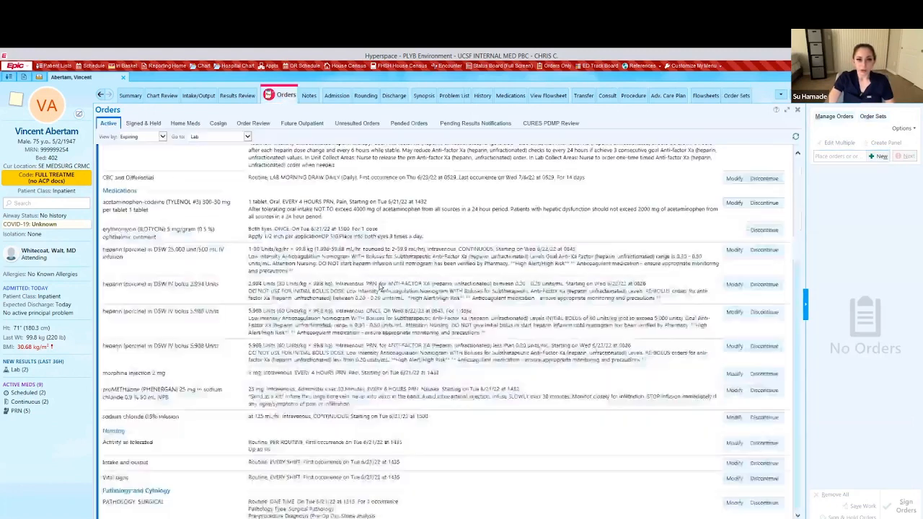
scroll(392, 209, "up", 4)
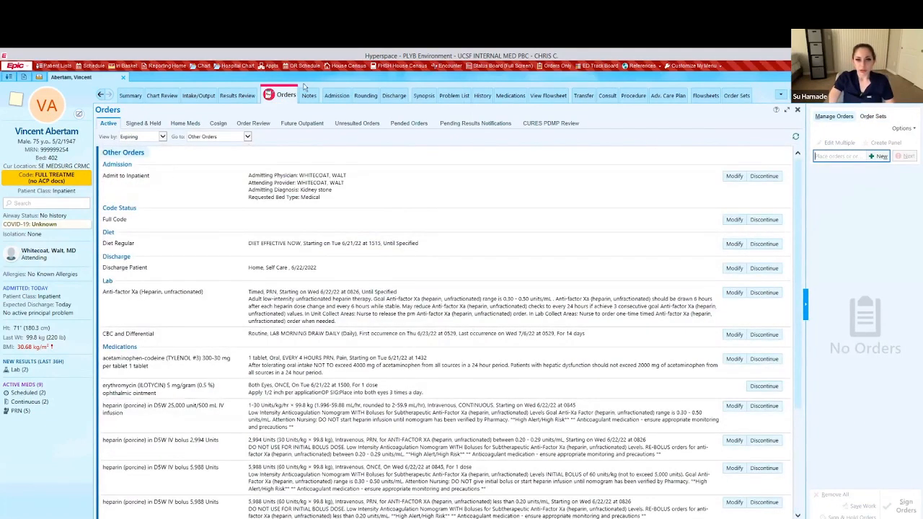
Reopen a fresh Adult Admission Shell from Order Sets.
left_click(882, 118)
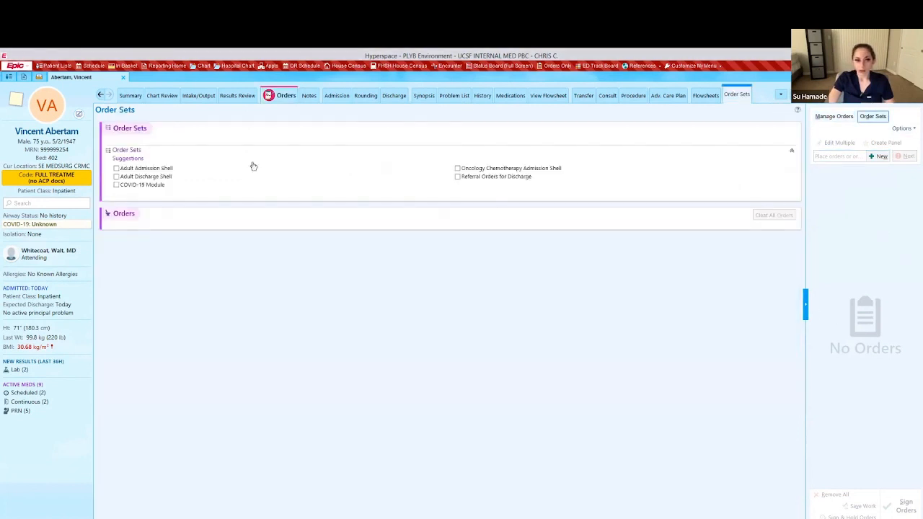
left_click(116, 168)
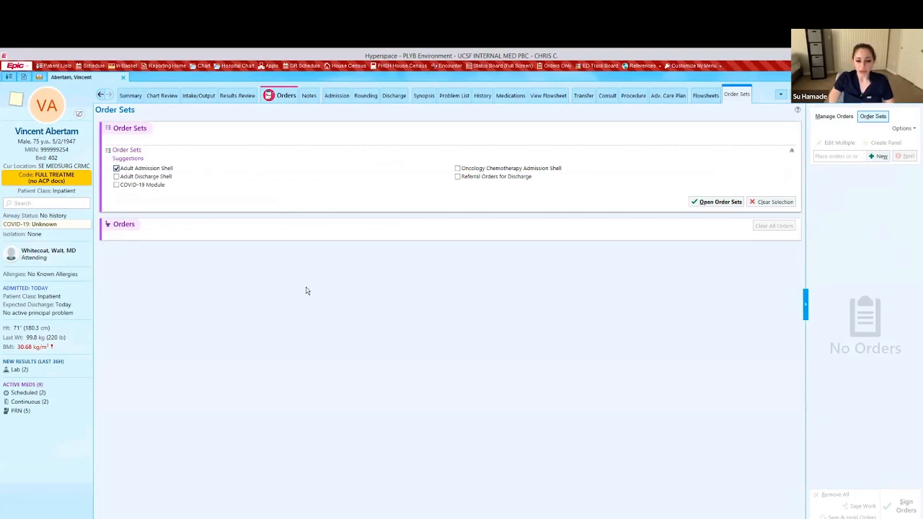
left_click(716, 205)
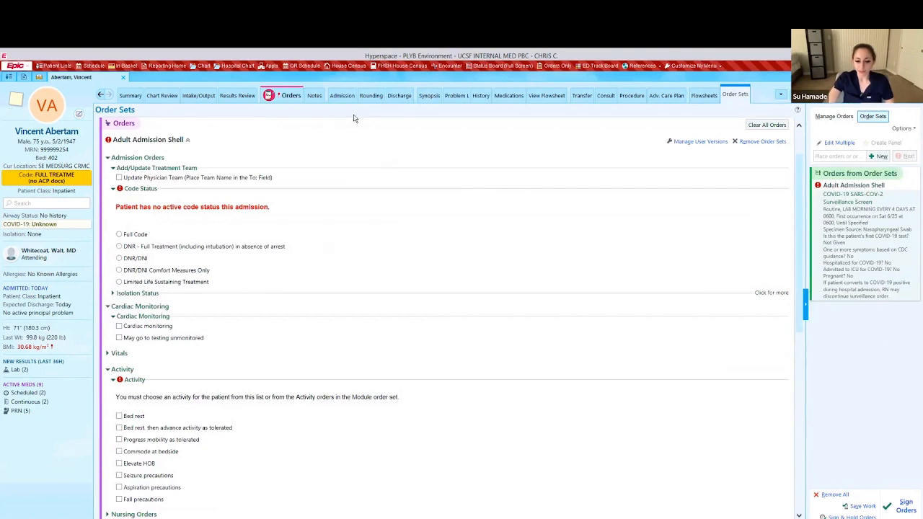
Start the discharge and open Order Reconciliation from the Med Reconciliation section.
left_click(399, 95)
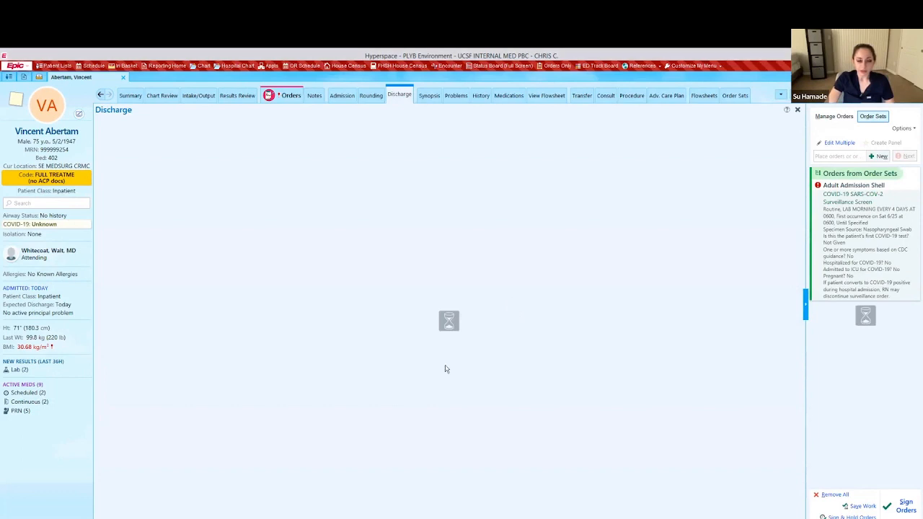
scroll(447, 368, "down", 2)
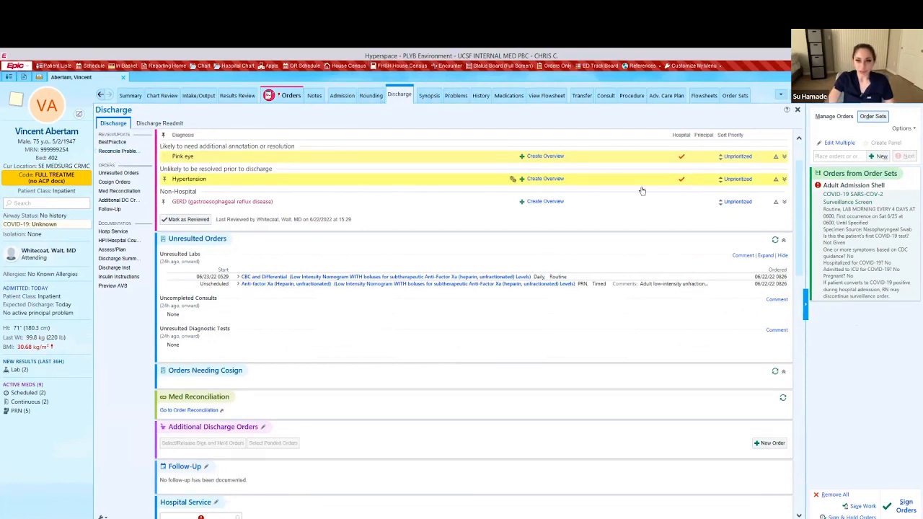
scroll(633, 214, "down", 3)
mouse_move(798, 272)
left_mouse_down()
mouse_move(796, 239)
mouse_move(799, 271)
left_mouse_up()
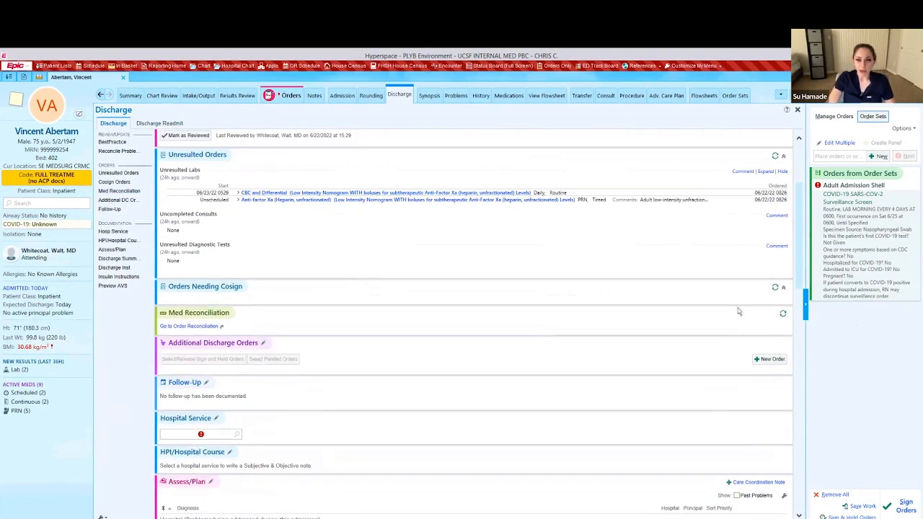
left_click_drag(798, 274, 766, 282)
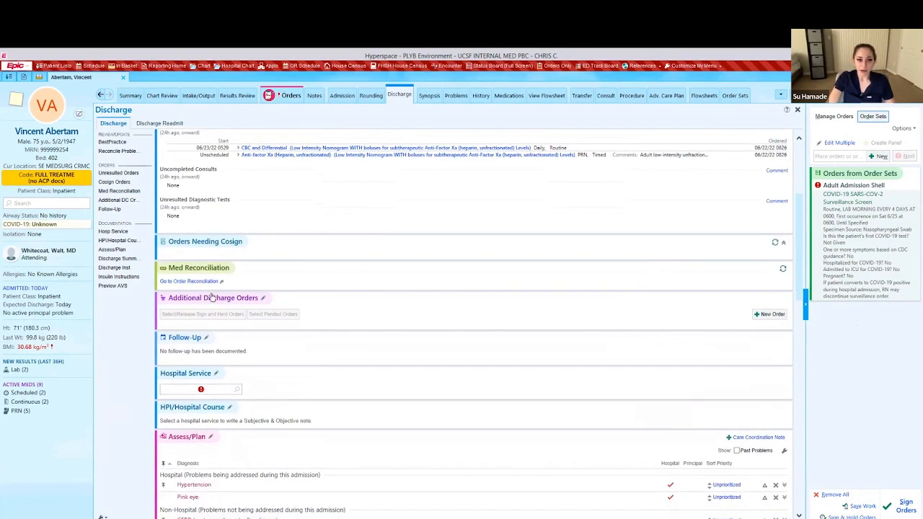
left_click(205, 282)
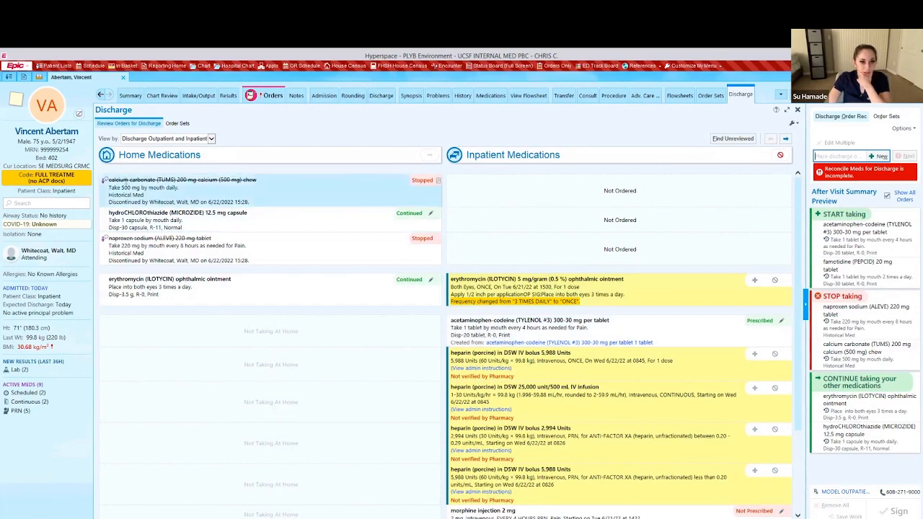
Check the calcium carbonate order report, then discontinue all four heparin orders, including the 5,988 Units bolus.
left_click(437, 181)
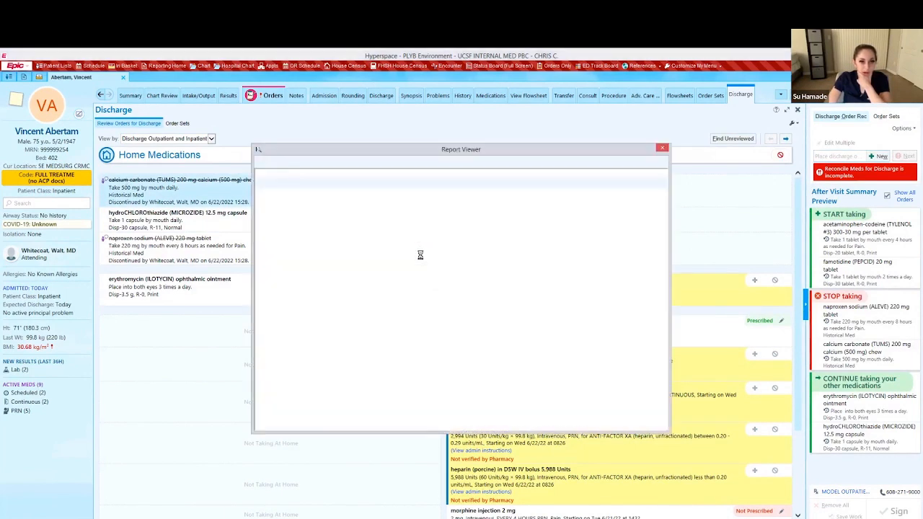
left_click(662, 149)
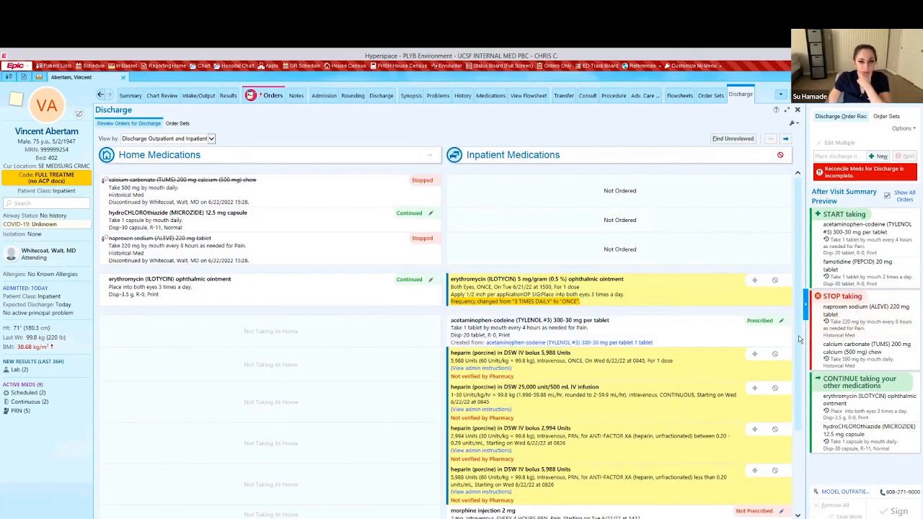
scroll(799, 389, "down", 3)
scroll(800, 393, "down", 1)
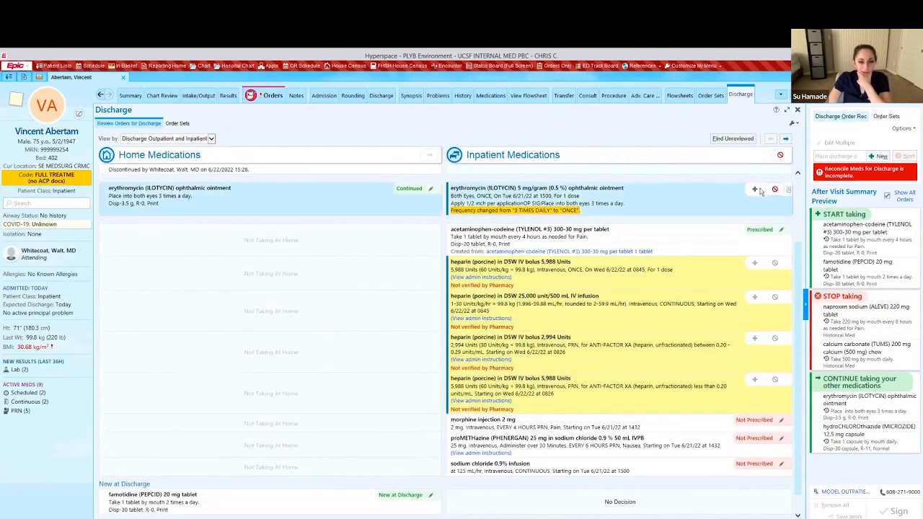
left_click(775, 380)
left_click(775, 339)
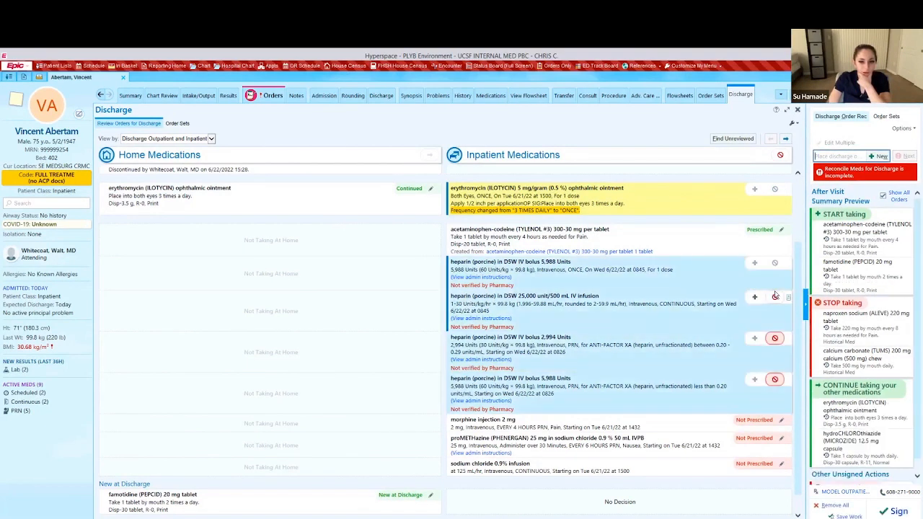
left_click(774, 296)
left_click(774, 262)
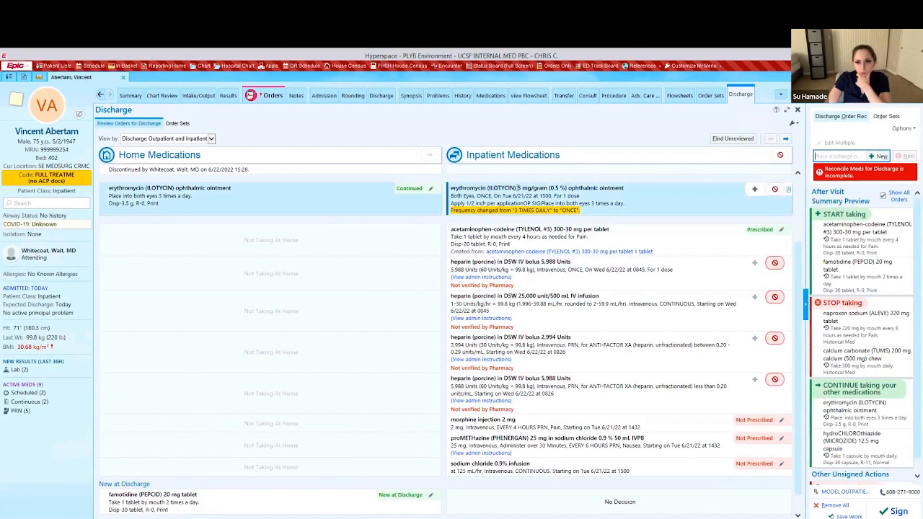
Prescribe the erythromycin ointment for discharge and go back to the discharge overview page.
left_click(755, 190)
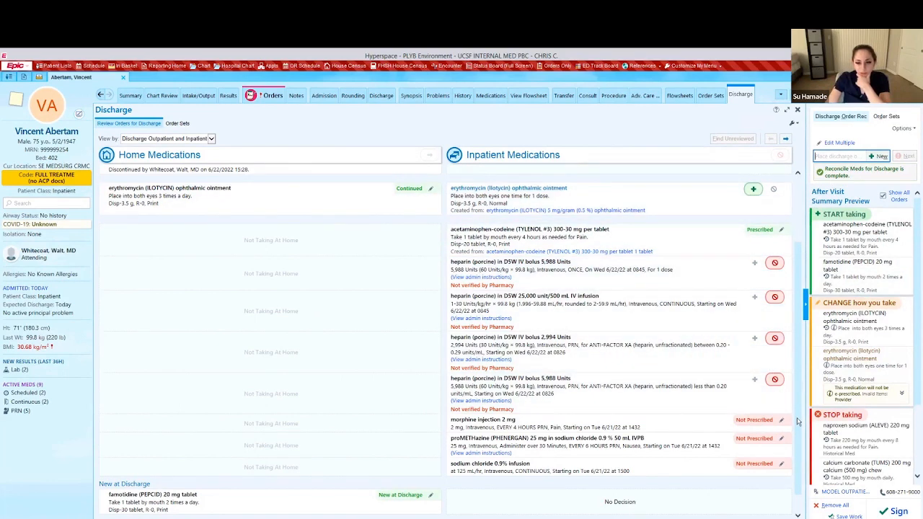
scroll(310, 180, "up", 2)
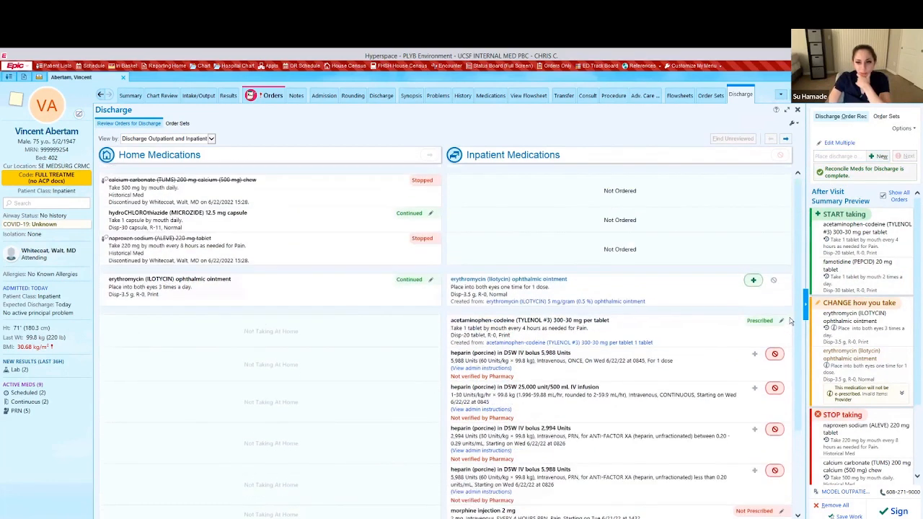
left_click(157, 125)
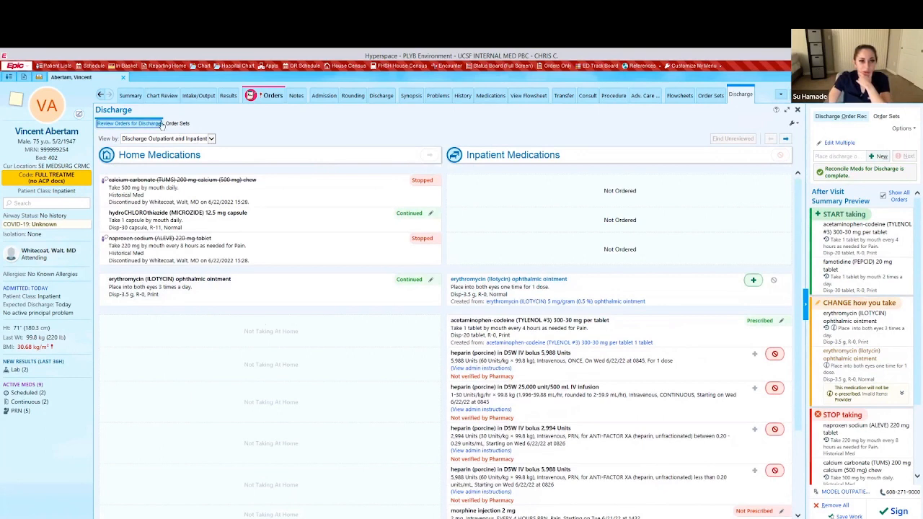
left_click(101, 96)
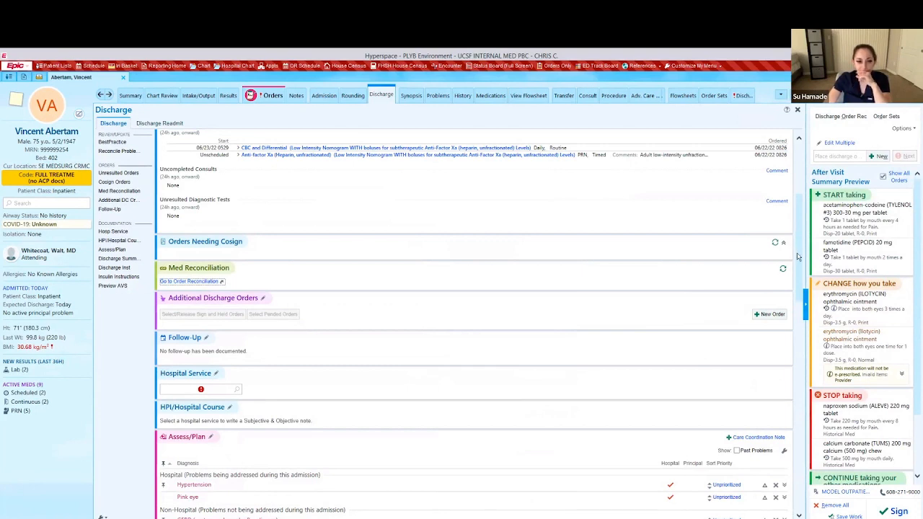
Add an EMERGENCY CRMC follow-up entry for the current department.
scroll(798, 256, "down", 3)
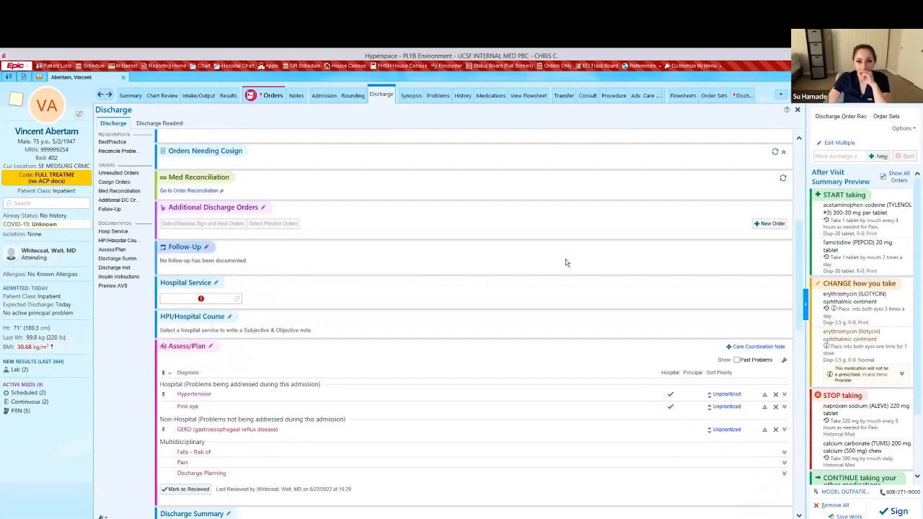
left_click(206, 248)
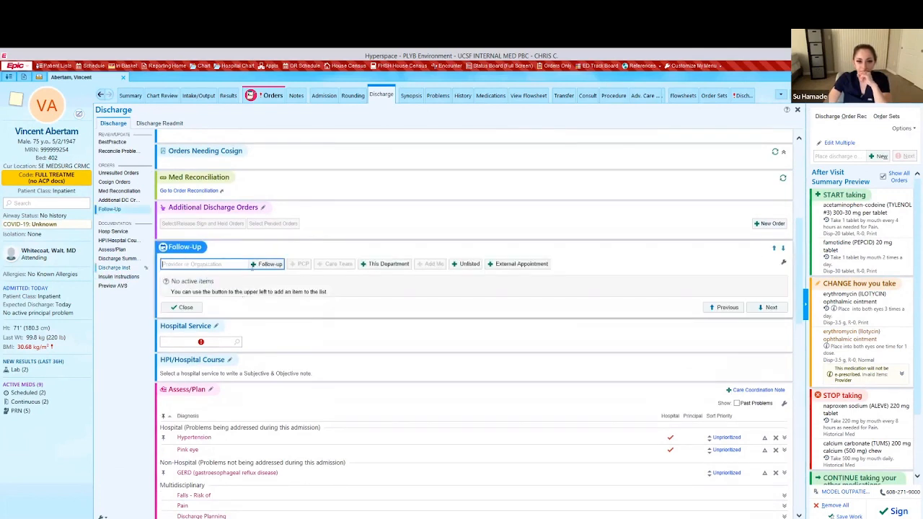
left_click(389, 264)
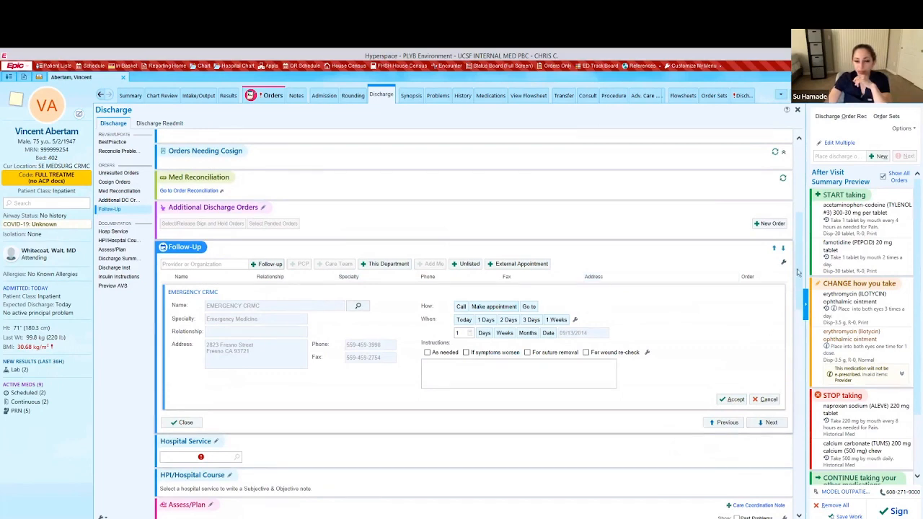
Set the Hospital Service to Medicine by typing 'me'.
scroll(798, 271, "down", 5)
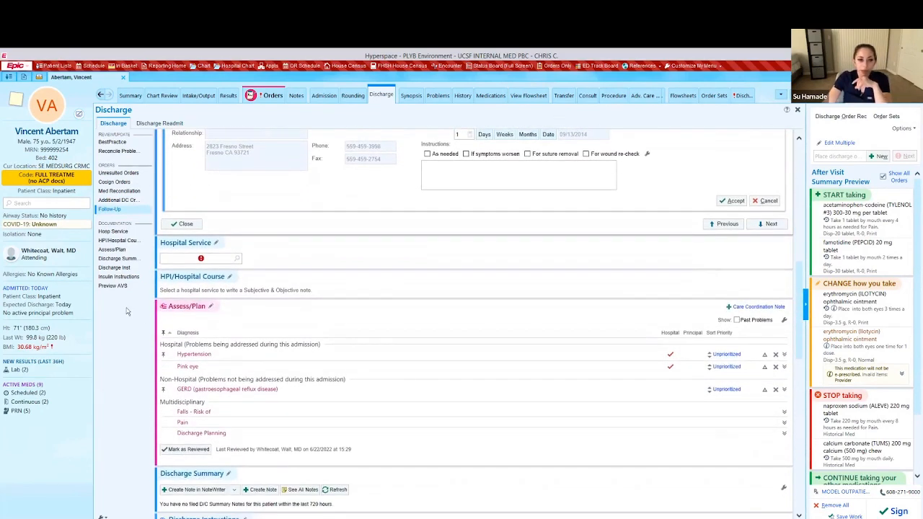
left_click(175, 255)
type("medi")
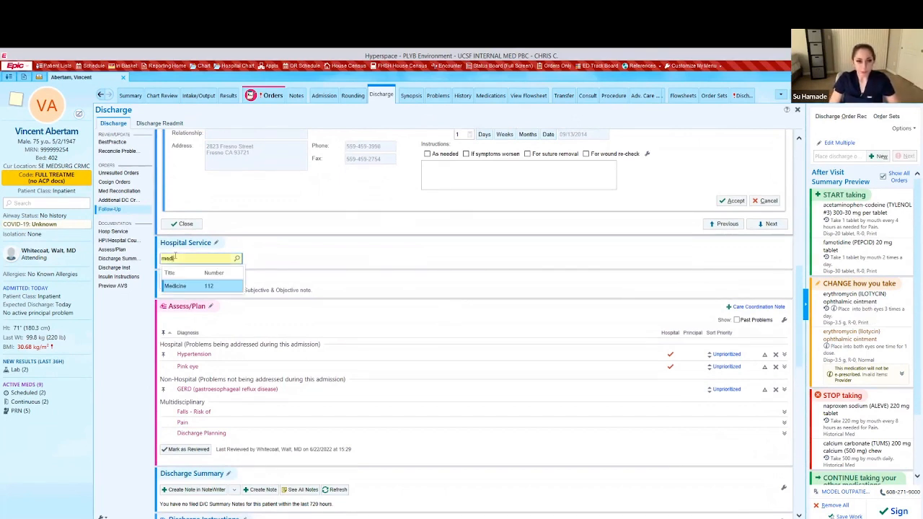
key("Return")
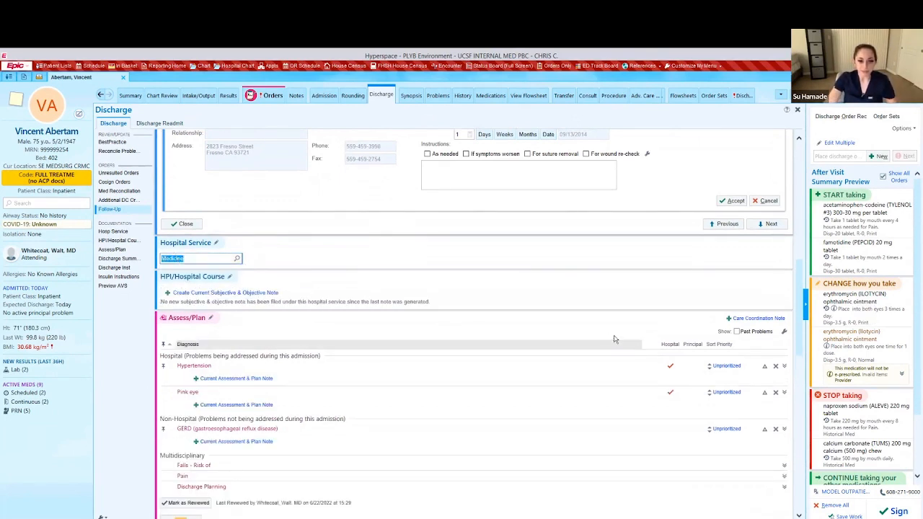
scroll(801, 358, "down", 2)
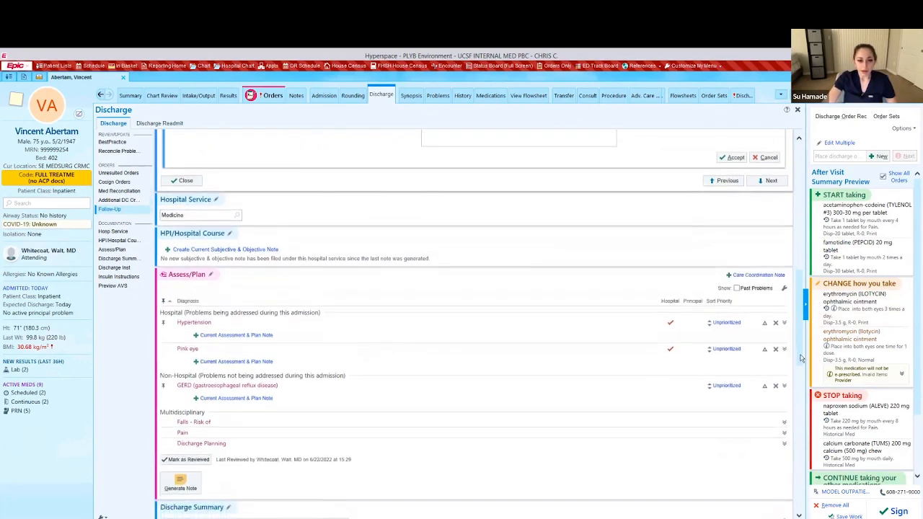
scroll(800, 359, "down", 10)
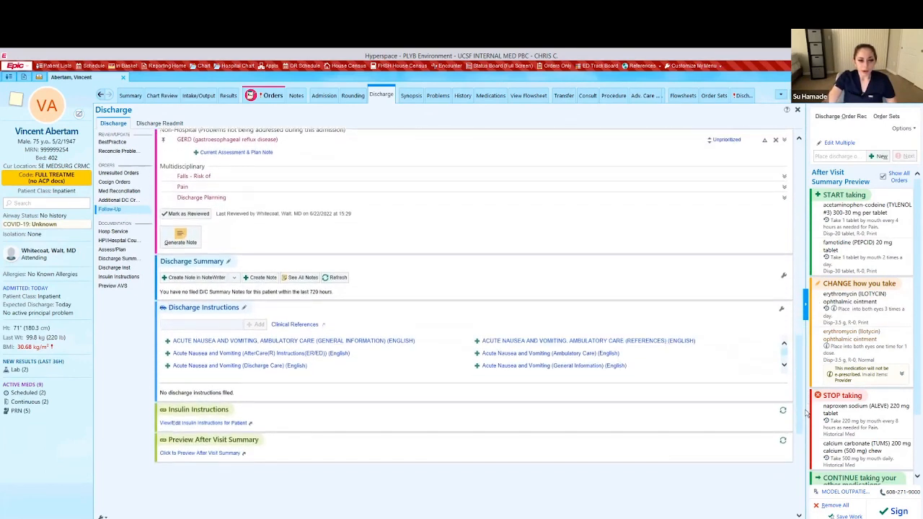
scroll(807, 413, "down", 1)
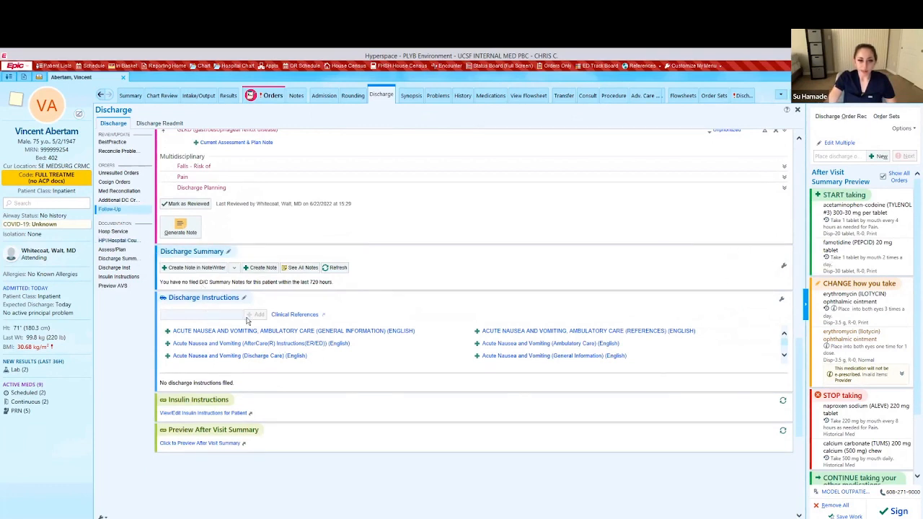
Attach the Acute Nausea reference and write instructions: follow up with primary care, continue antibiotics 5 more days.
left_click(167, 331)
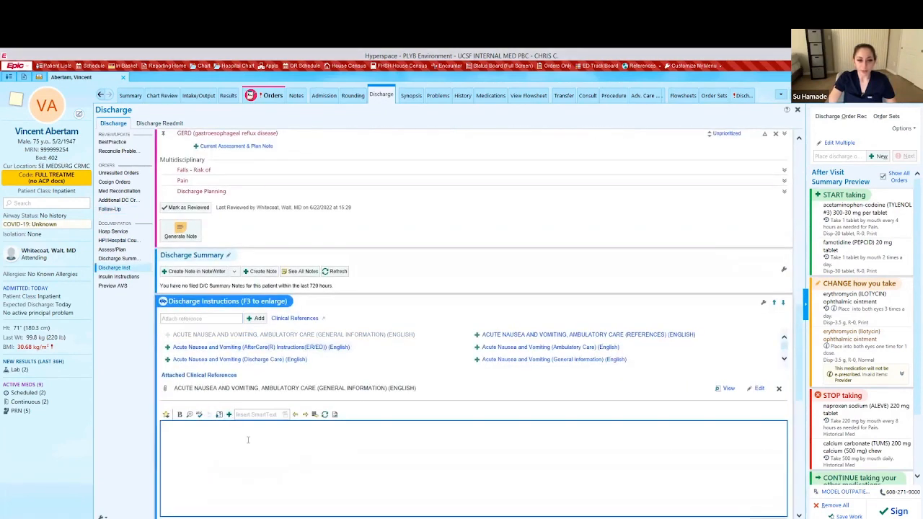
scroll(231, 424, "down", 2)
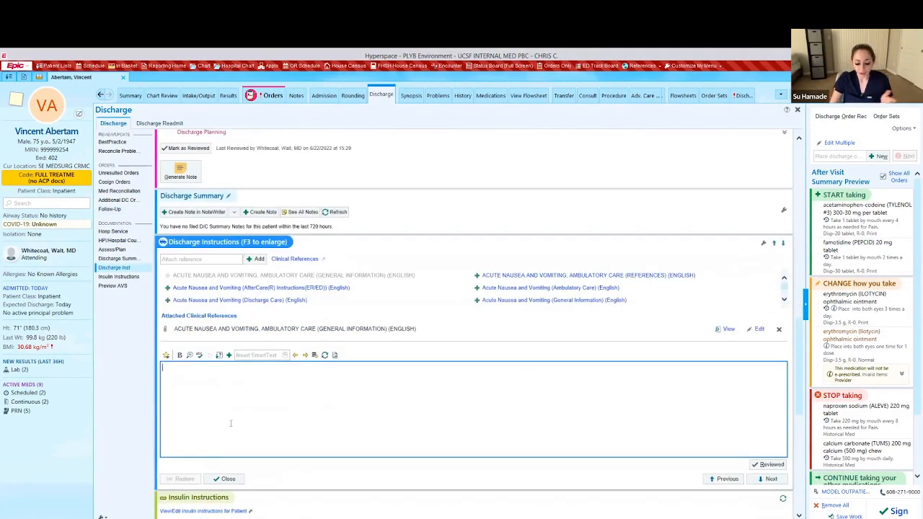
type("Please follow up with Primary care provider,")
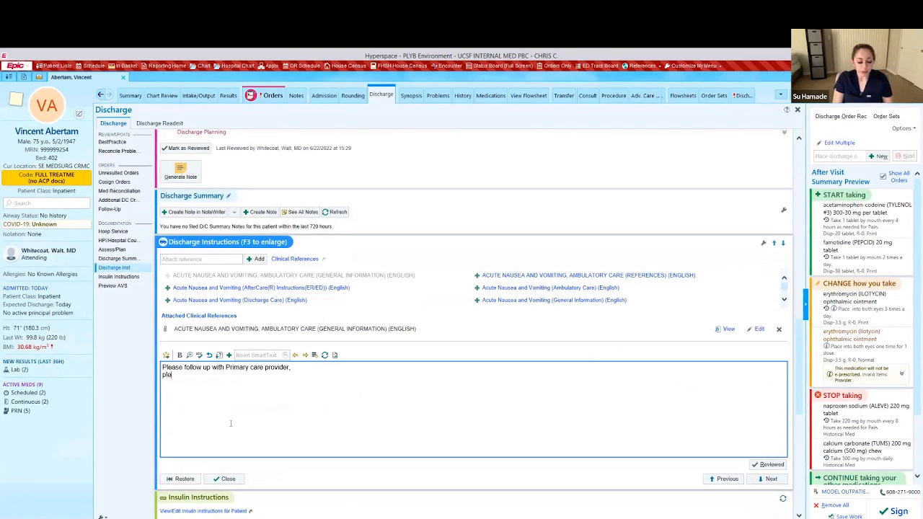
type("ase")
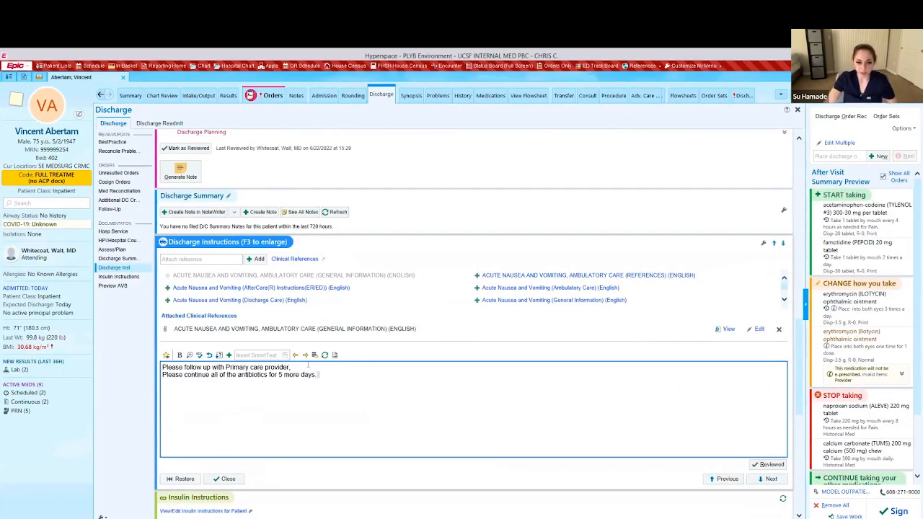
key("ctrl+a")
scroll(800, 420, "down", 2)
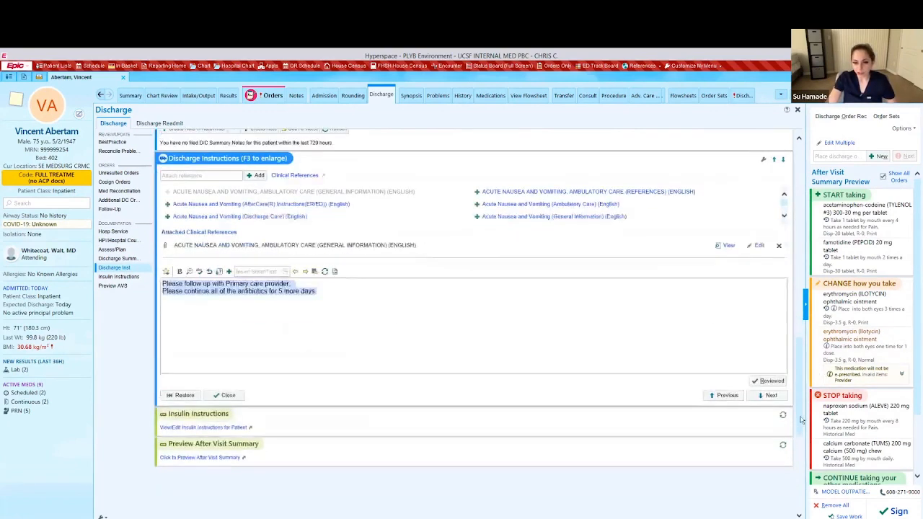
Remove all unsigned discharge order changes, confirming in the Orders Cart dialog, and go to Order Sets.
scroll(801, 432, "down", 5)
scroll(803, 440, "up", 20)
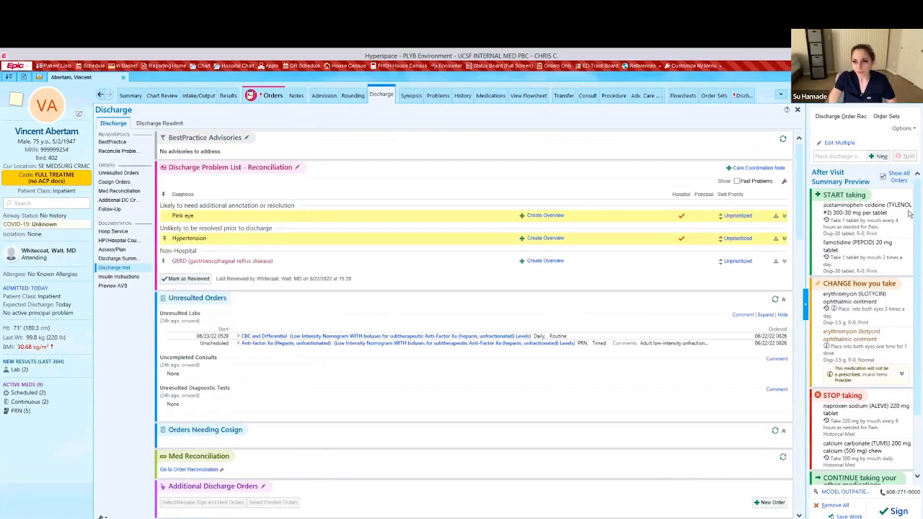
scroll(902, 405, "down", 2)
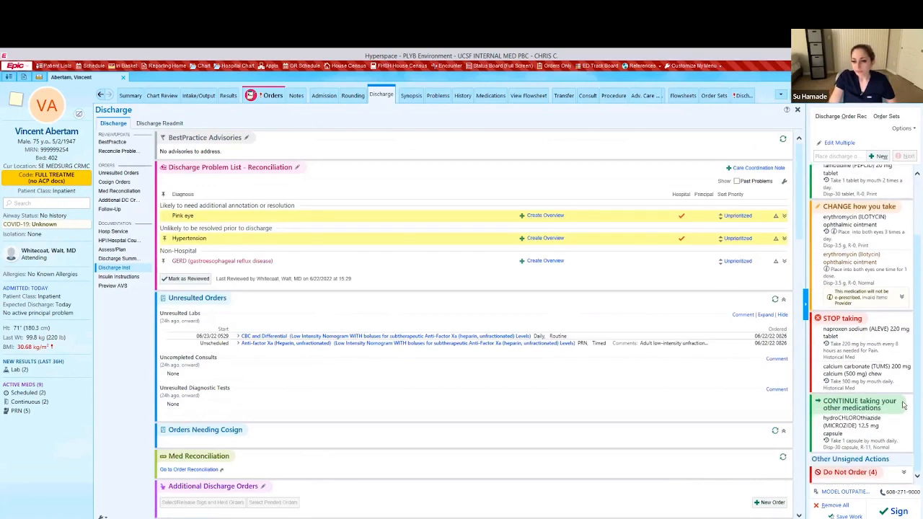
left_click(834, 506)
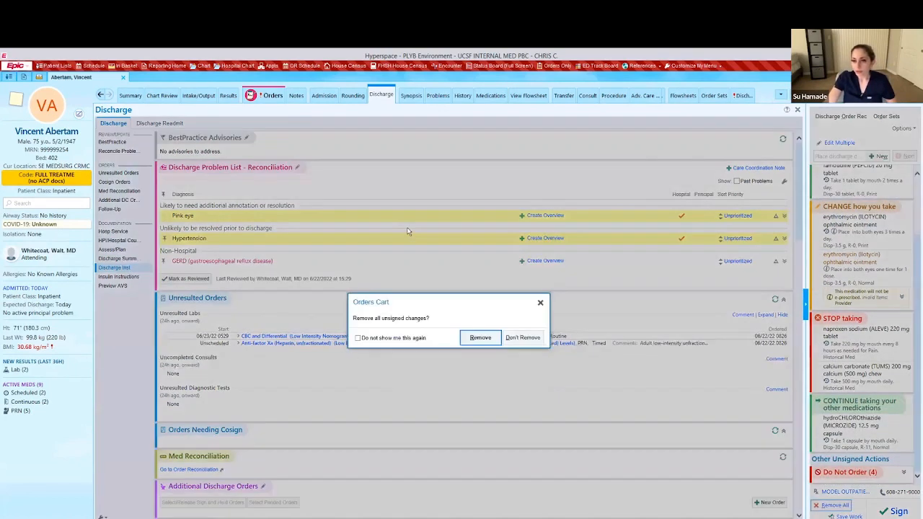
left_click(480, 338)
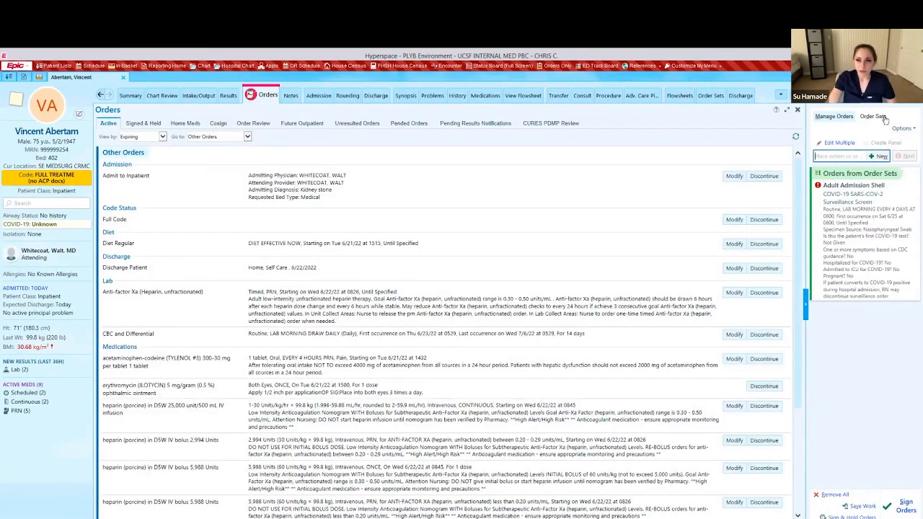
left_click(883, 118)
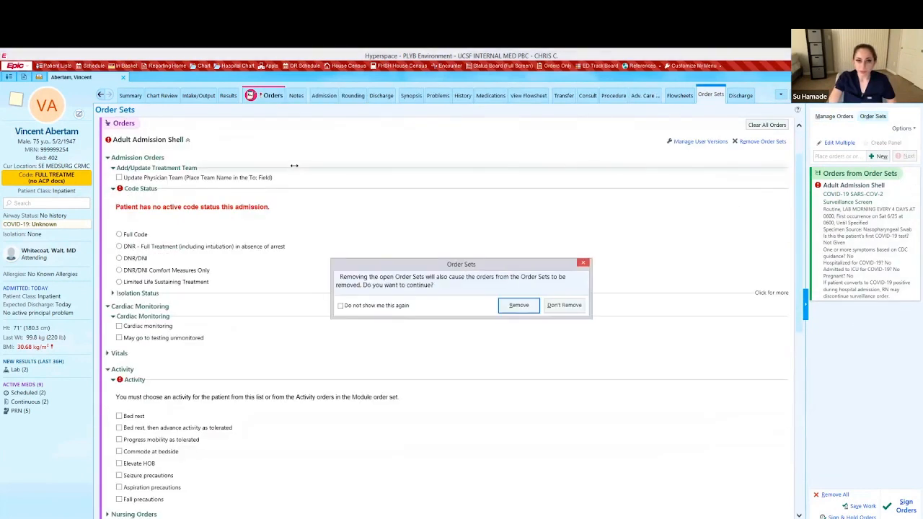
Remove the Adult Admission Shell order set, leaving no pending orders, and return to the Discharge tab.
left_click(519, 305)
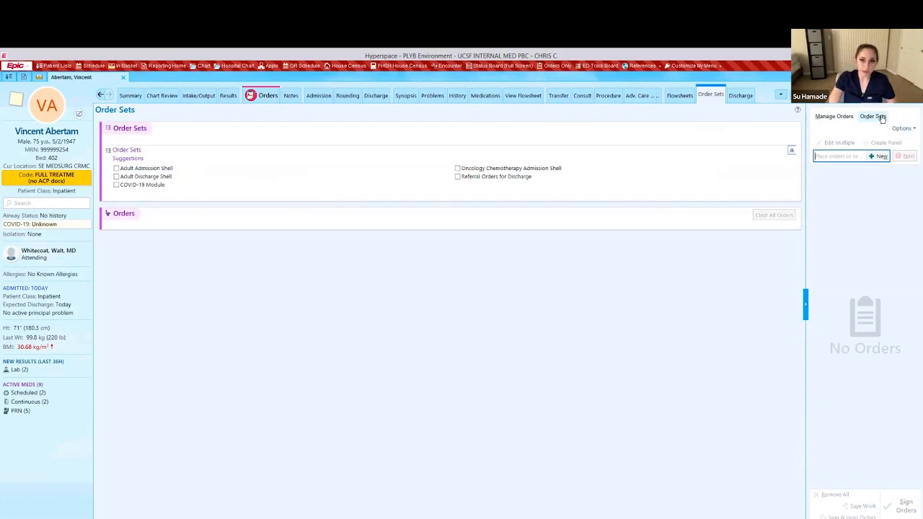
left_click(116, 168)
left_click(699, 205)
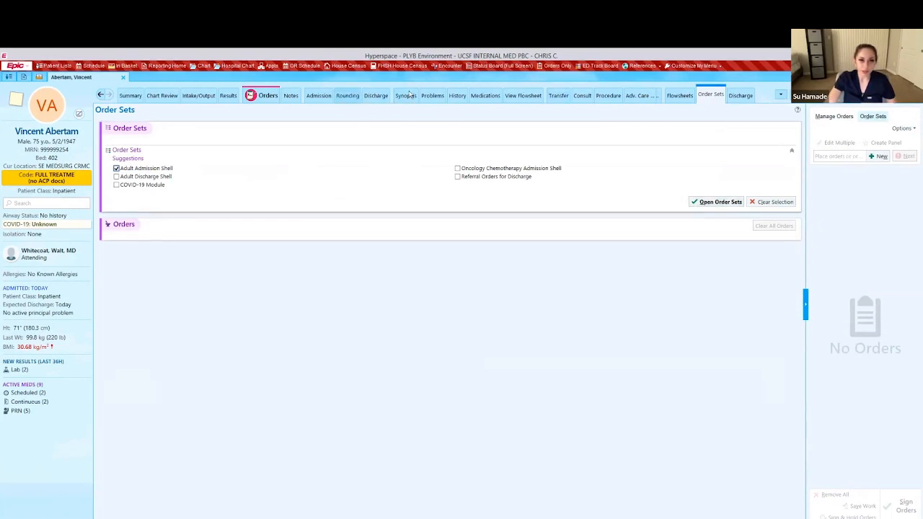
left_click(376, 94)
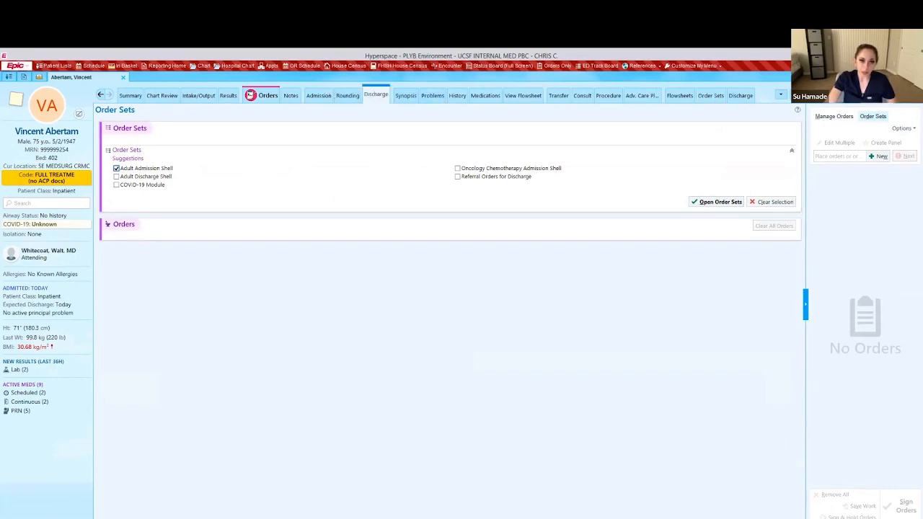